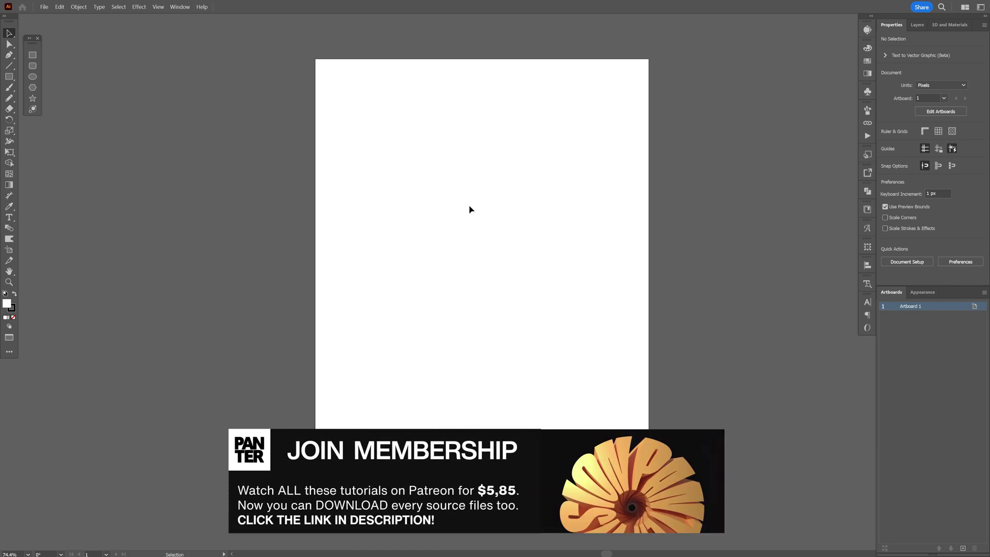
Step: Bring the black stroke to the front with fill set to None
click(14, 310)
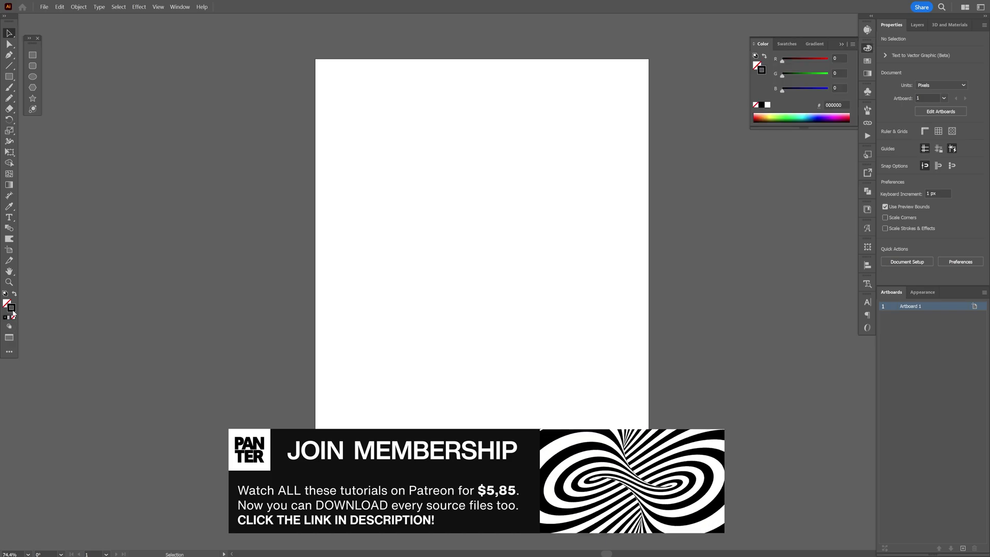
Step: Draw the bottle's half-profile as an open Pen path from neck top to base
key(p)
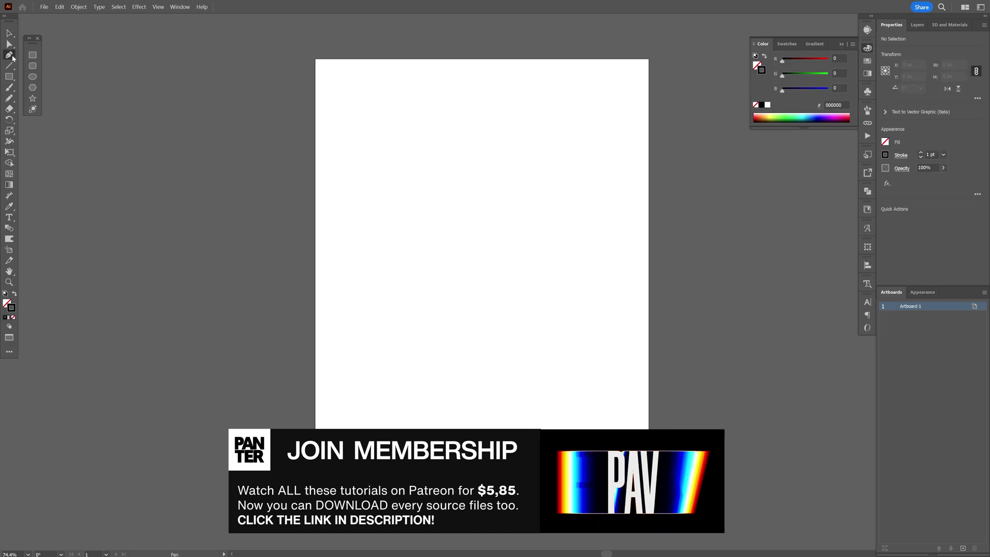
click(482, 136)
click(469, 136)
click(469, 225)
click(438, 243)
click(438, 458)
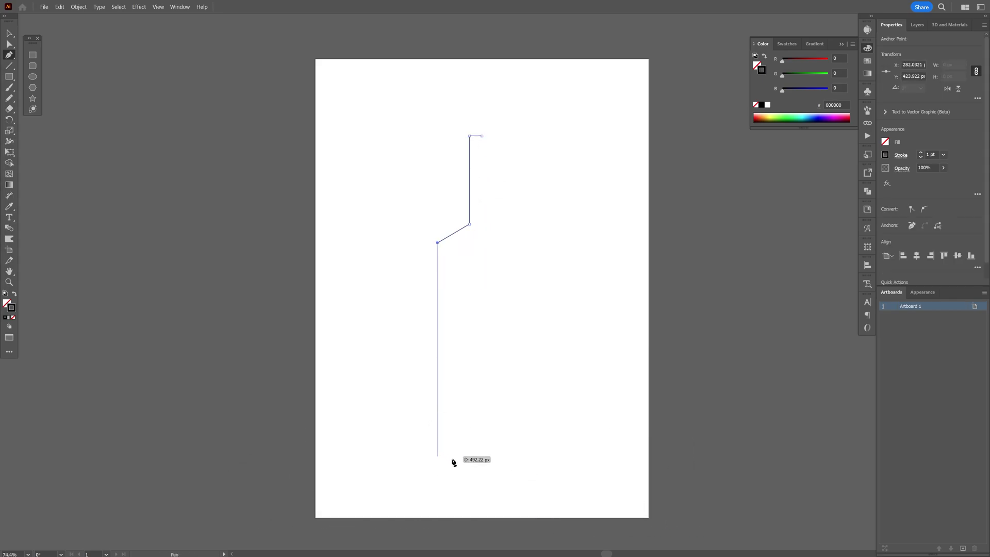
click(482, 458)
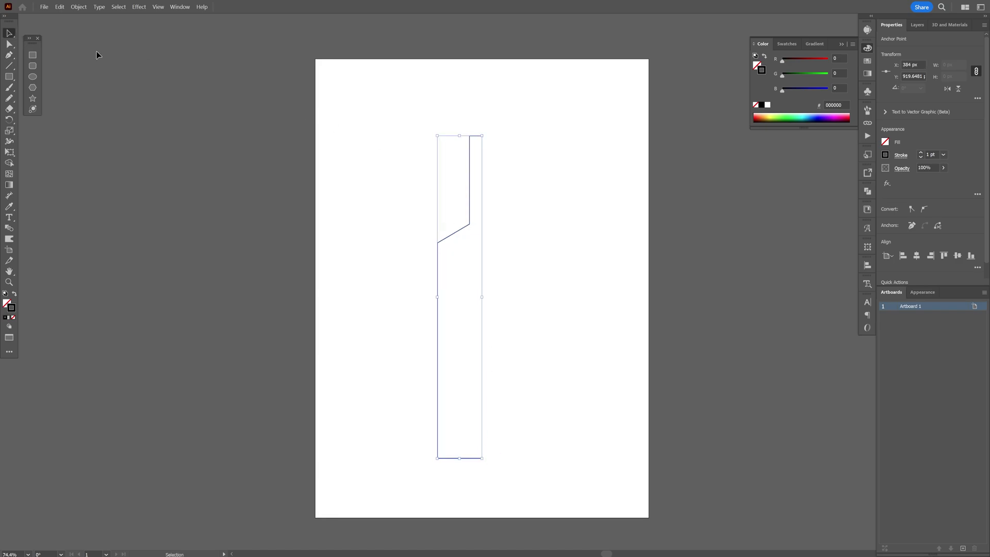
Step: Round the shoulder corners of the outline into smooth curves with the live-corner widget
click(11, 46)
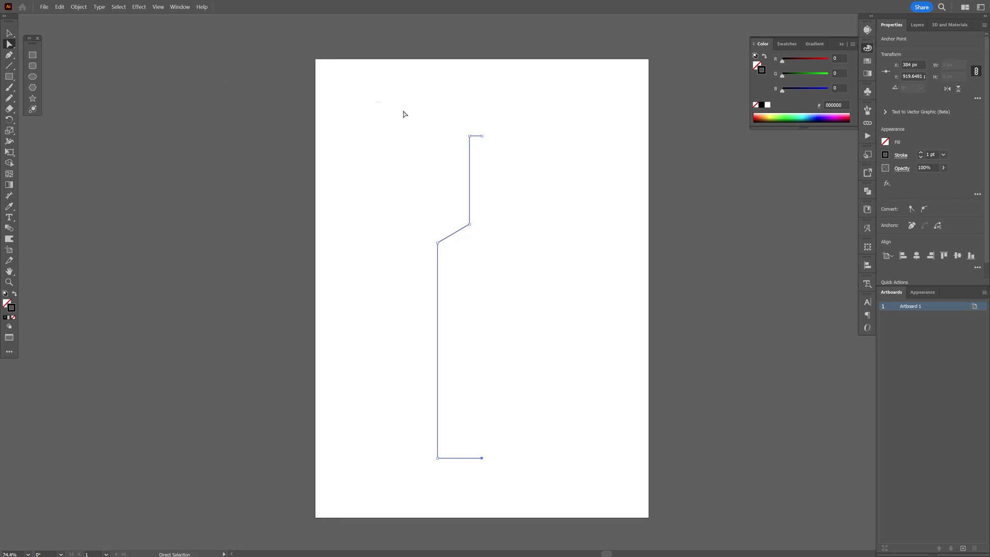
key(ctrl+1)
drag(392, 242, 474, 290)
click(472, 240)
drag(467, 238, 452, 223)
Step: Add four anchor points along the bottle's neck near the top
key(v)
key(ctrl+equal)
key(ctrl+equal)
key(ctrl+equal)
click(570, 240)
key(ctrl+a)
click(9, 55)
scroll(409, 126, up, 1)
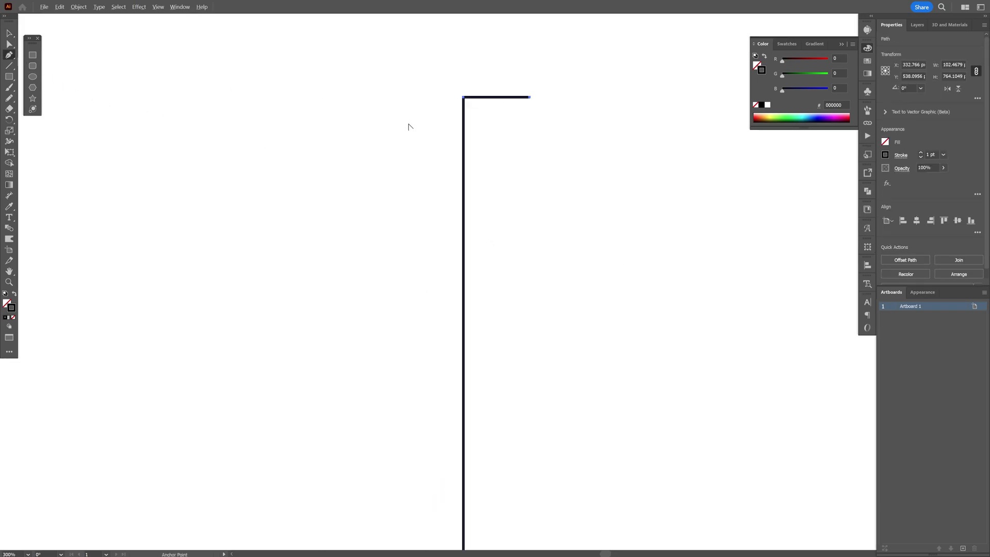
click(462, 124)
click(463, 129)
click(463, 170)
click(463, 182)
Step: Shift two neck anchor points sideways to form a stepped lip
click(9, 45)
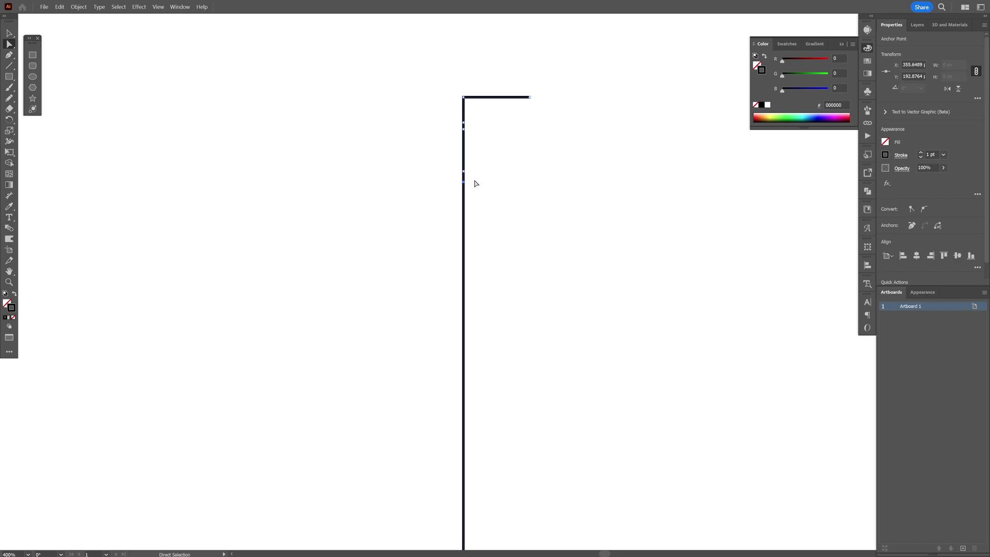
mouse_move(439, 133)
mouse_down()
mouse_move(464, 130)
mouse_move(451, 130)
mouse_up()
key(ctrl+0)
key(v)
scroll(504, 376, down, 3)
scroll(403, 410, up, 2)
Step: Round the bottle's bottom corner and select the whole outline
click(447, 376)
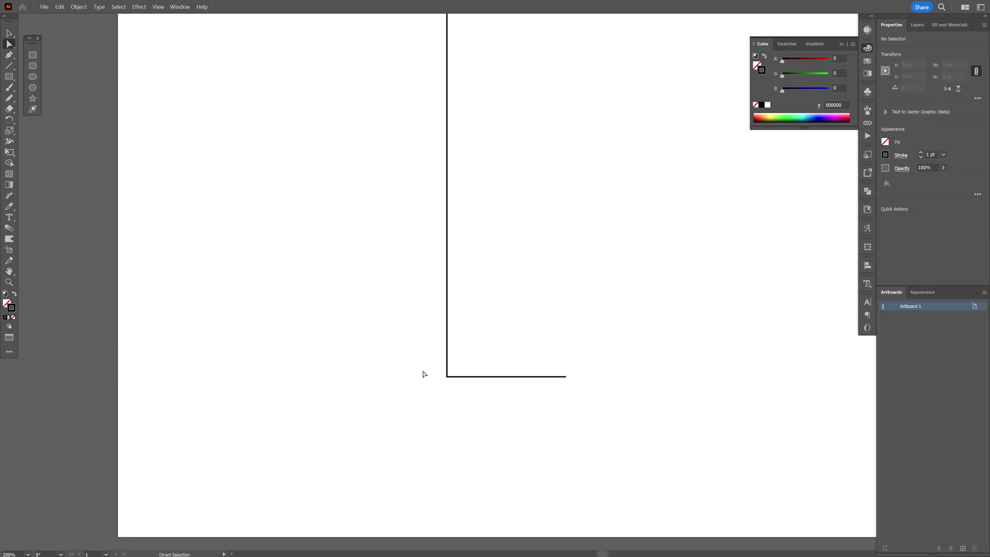
drag(450, 372, 466, 355)
key(ctrl+0)
key(v)
drag(541, 354, 324, 263)
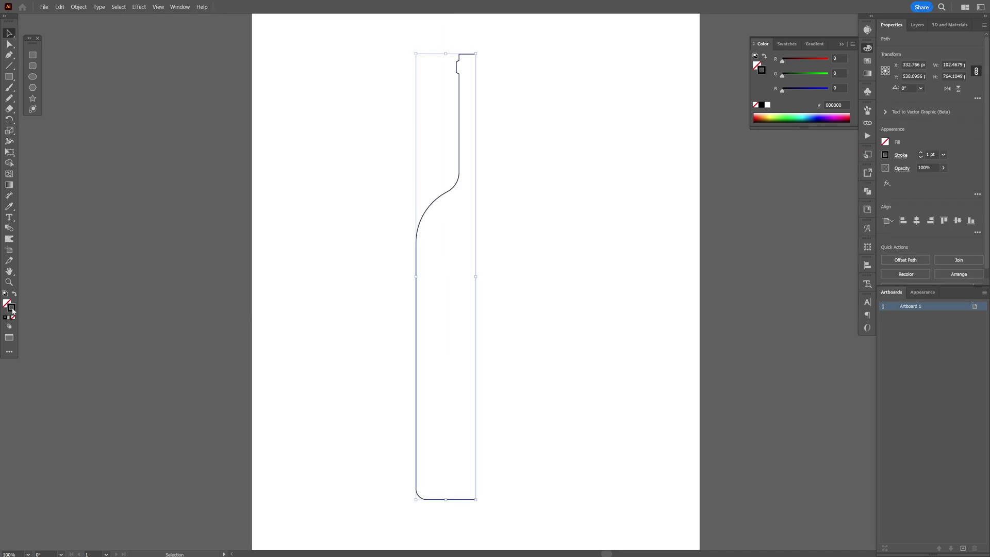
Step: Give the bottle outline a light grey stroke from the swatches
click(867, 62)
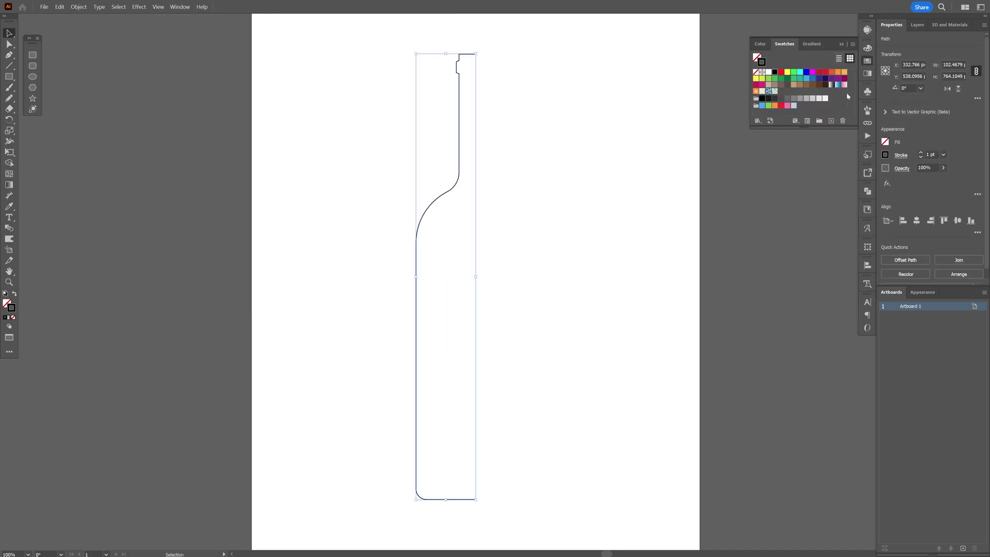
click(795, 98)
click(958, 26)
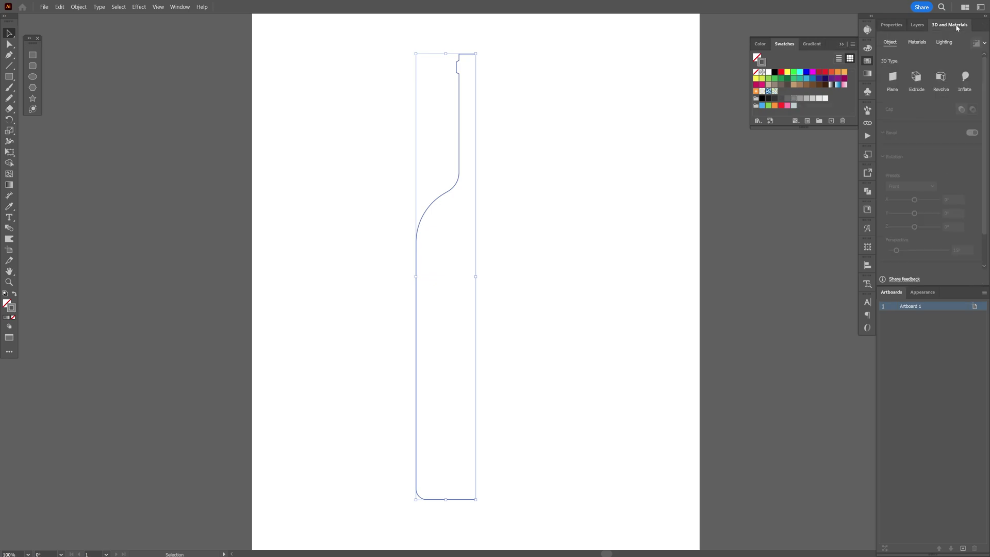
click(842, 45)
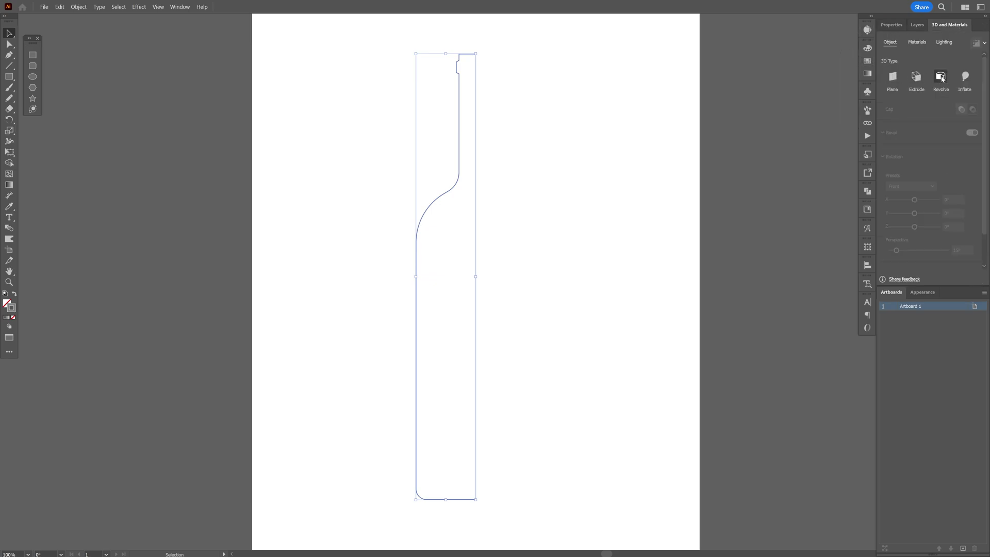
Step: Revolve the outline around its right edge into a 3D bottle and move it right
click(940, 77)
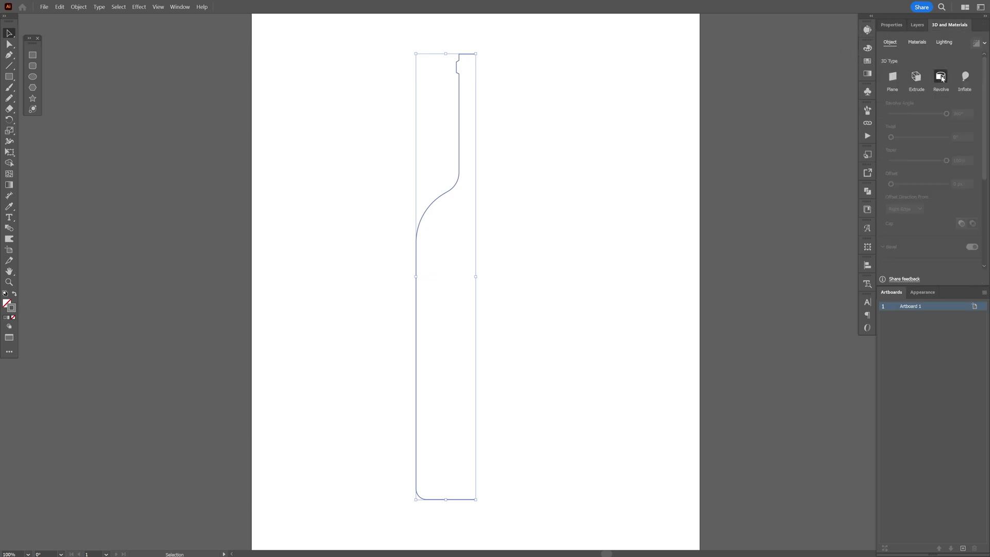
click(910, 210)
click(909, 229)
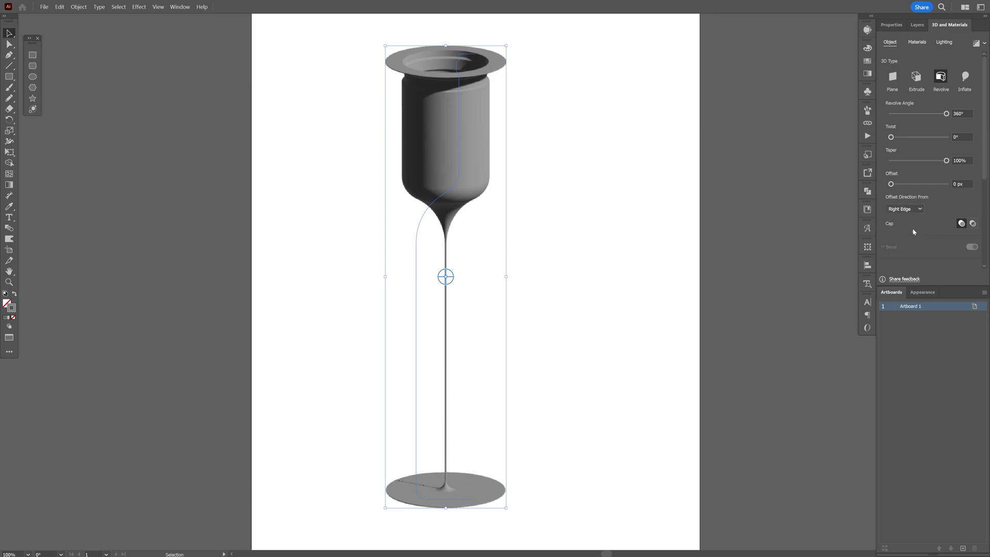
drag(458, 252, 483, 255)
click(610, 264)
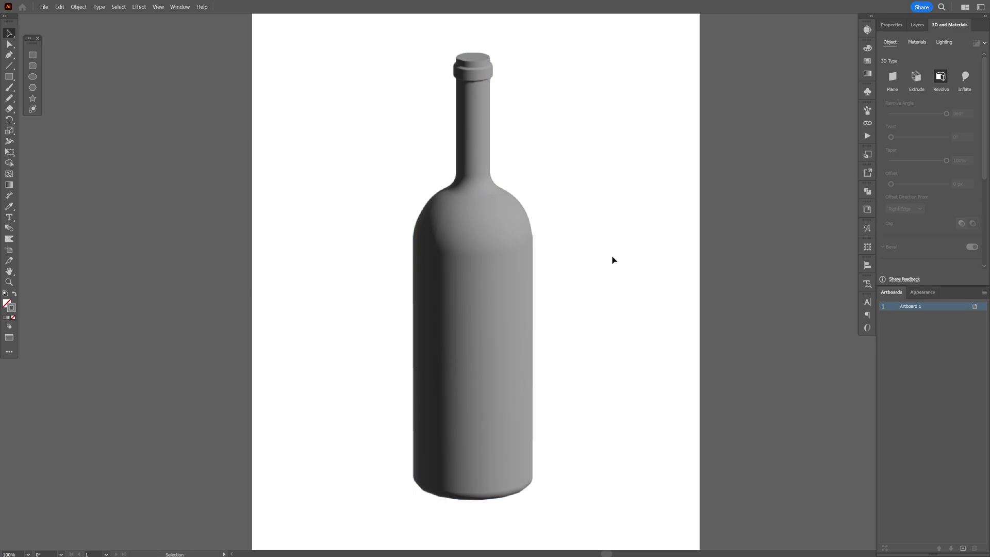
Step: Set the 3D bottle's X, Y and Z rotation to 0° so it faces front upright
drag(635, 99, 413, 273)
scroll(980, 170, down, 5)
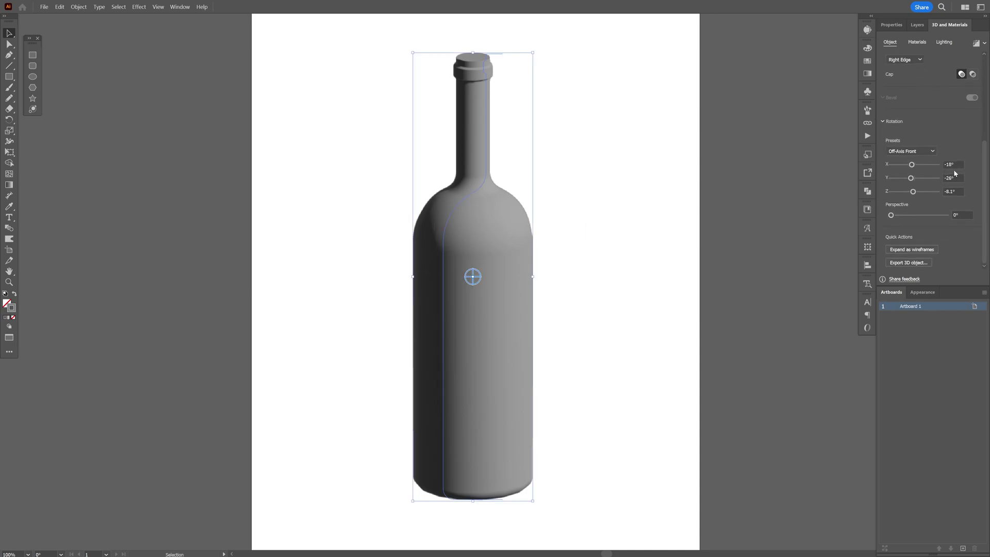
click(956, 165)
drag(910, 164, 915, 165)
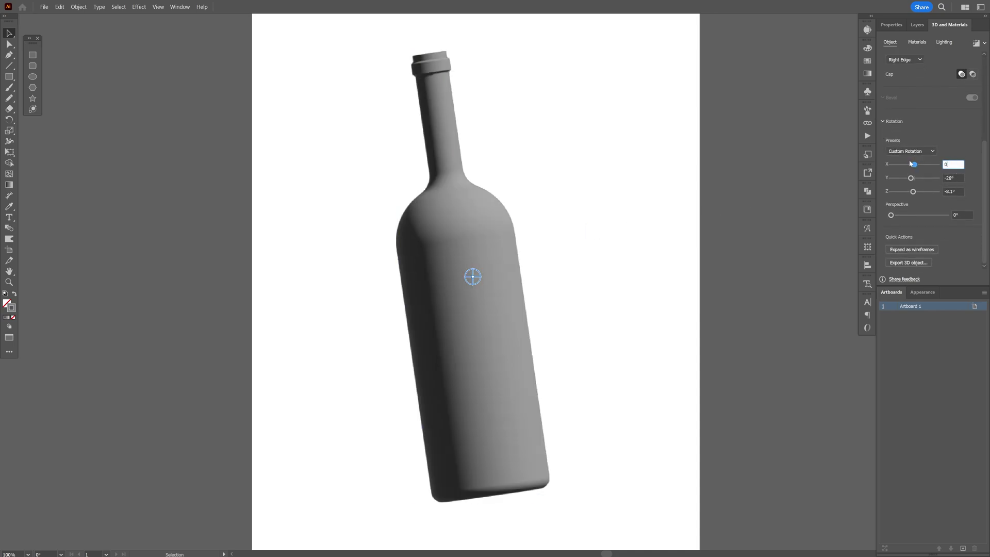
click(957, 177)
text(0)
key(Tab)
text(0)
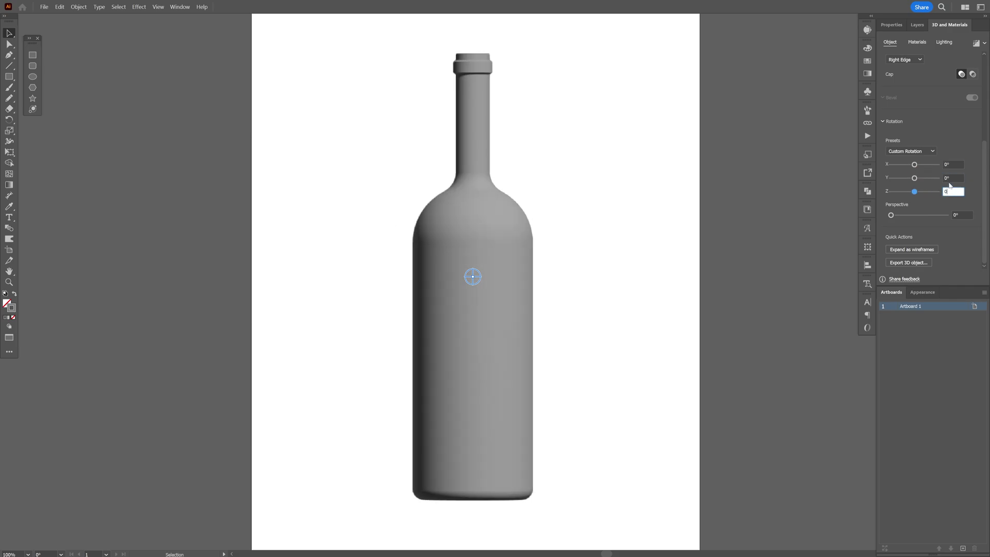
key(shift+Tab)
key(Return)
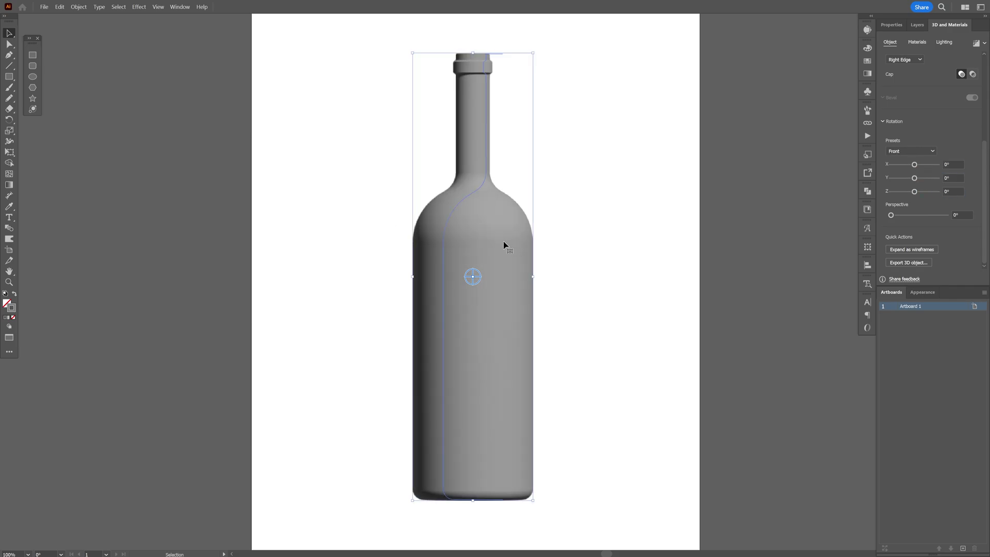
Step: Nudge the anchors around the bottle's lip slightly left on the profile path
key(a)
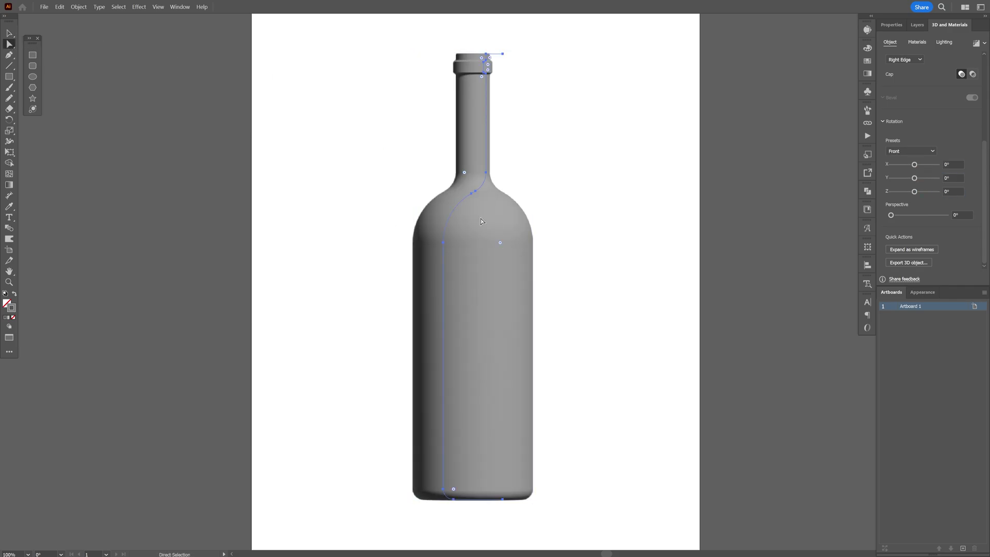
scroll(479, 220, up, 1)
scroll(428, 250, down, 1)
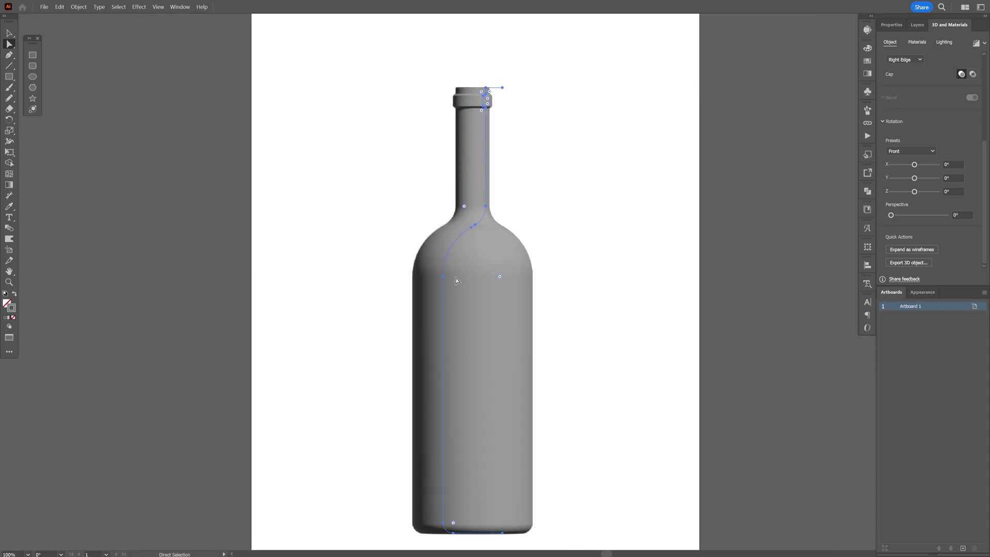
scroll(469, 206, up, 2)
scroll(546, 93, down, 2)
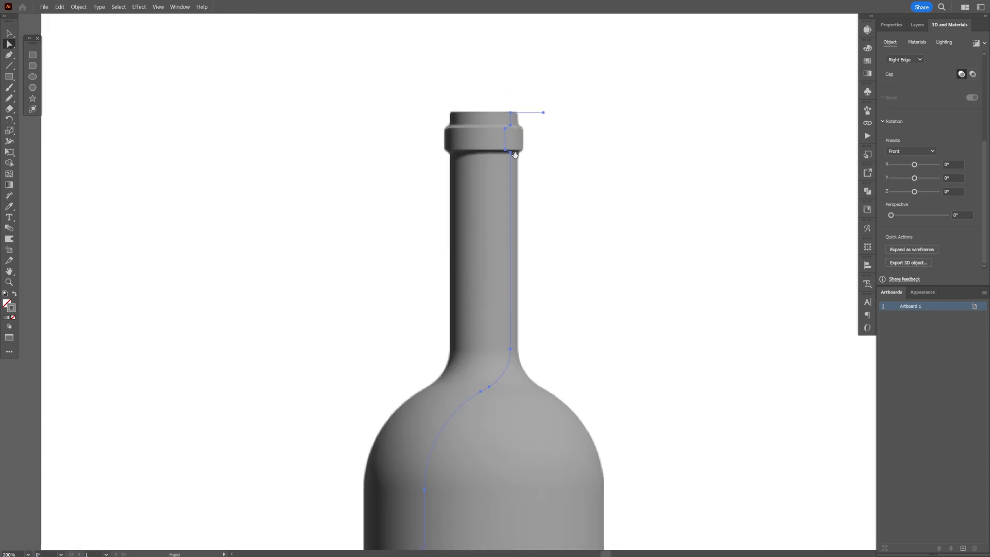
click(597, 181)
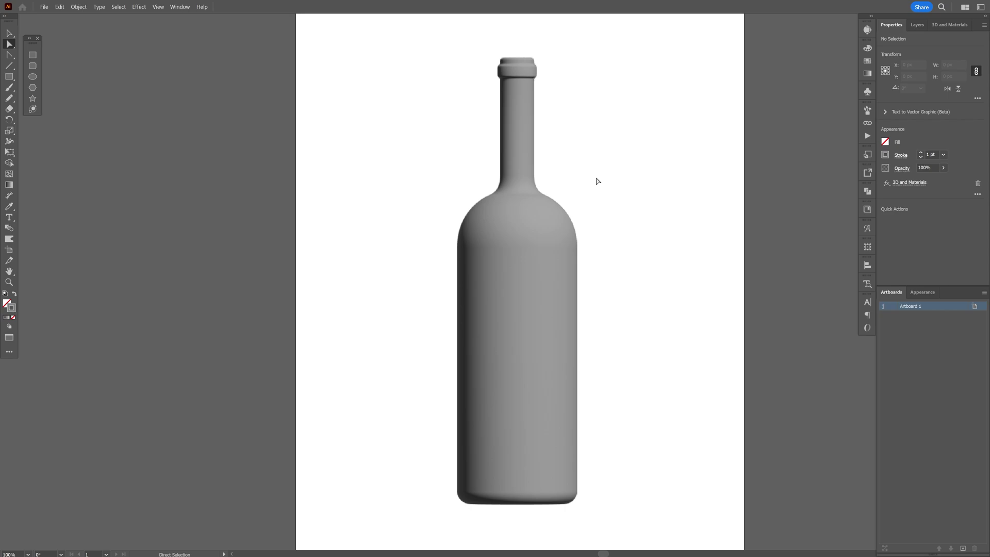
scroll(543, 313, up, 1)
click(543, 314)
click(519, 335)
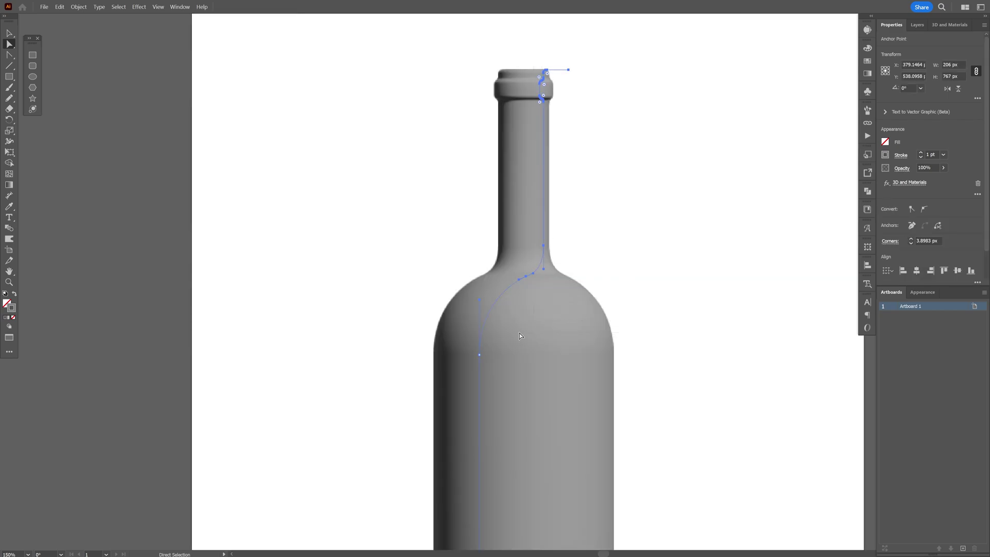
key(Left)
key(Left)
key(Left)
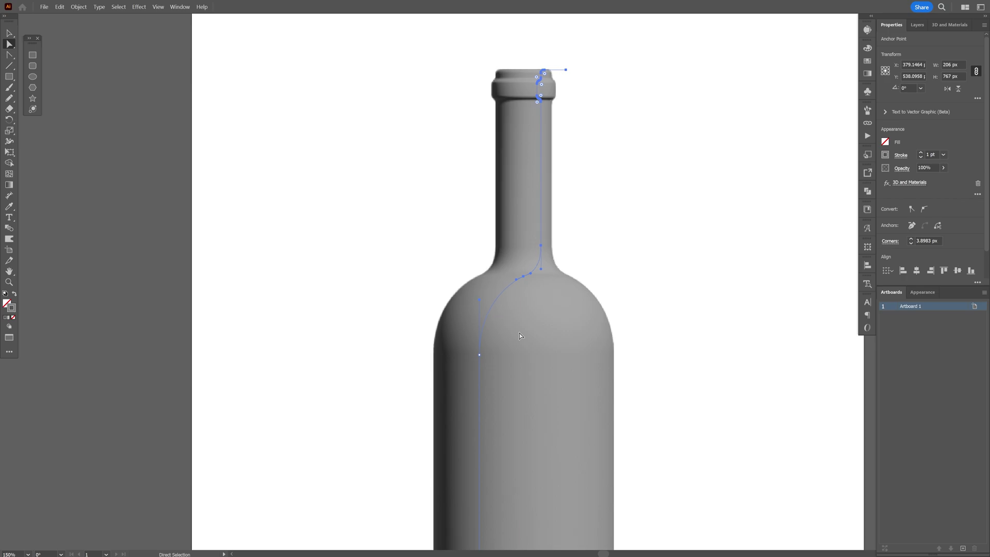
key(ctrl+1)
Step: Set the bottle's Perspective to 16° and its Z rotation to 16° in 3D and Materials
key(v)
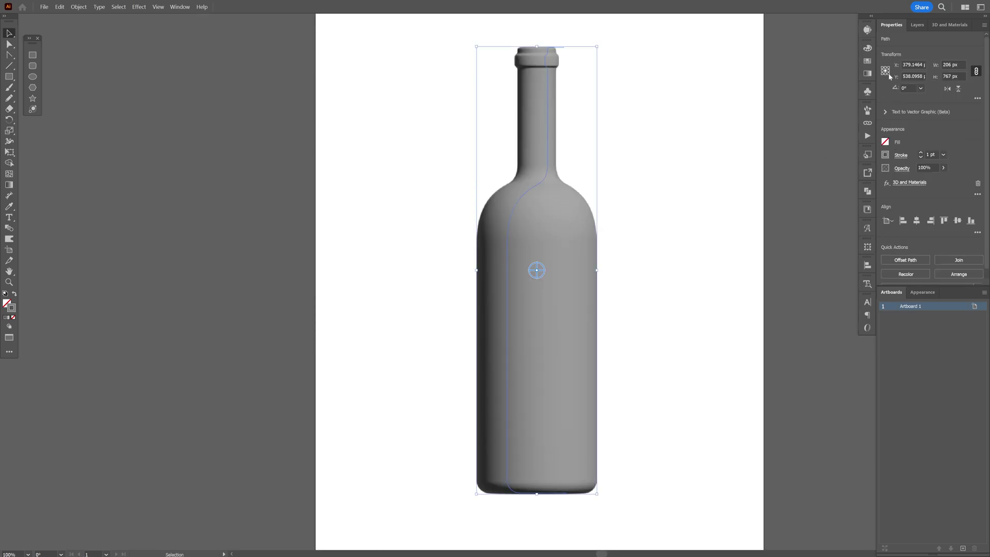
click(954, 27)
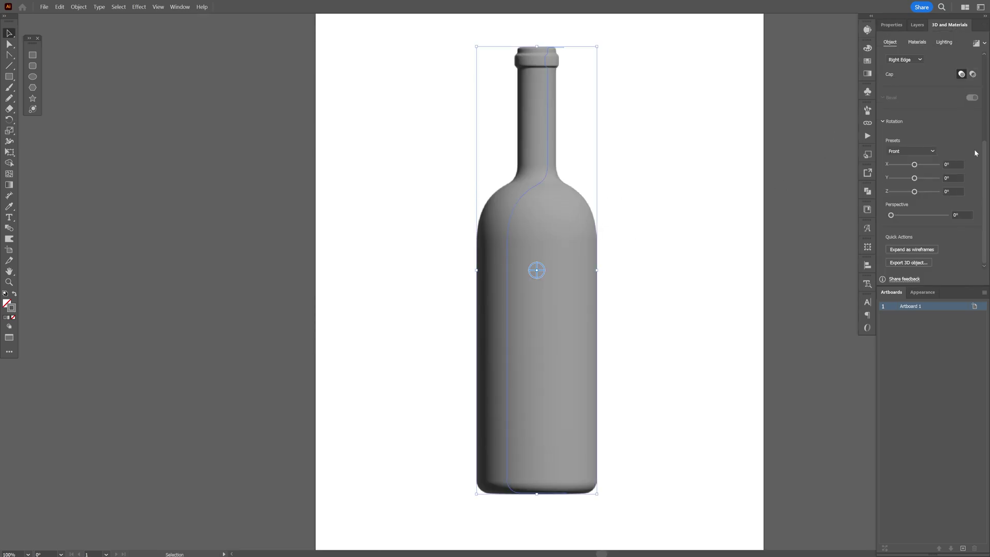
drag(891, 217, 897, 216)
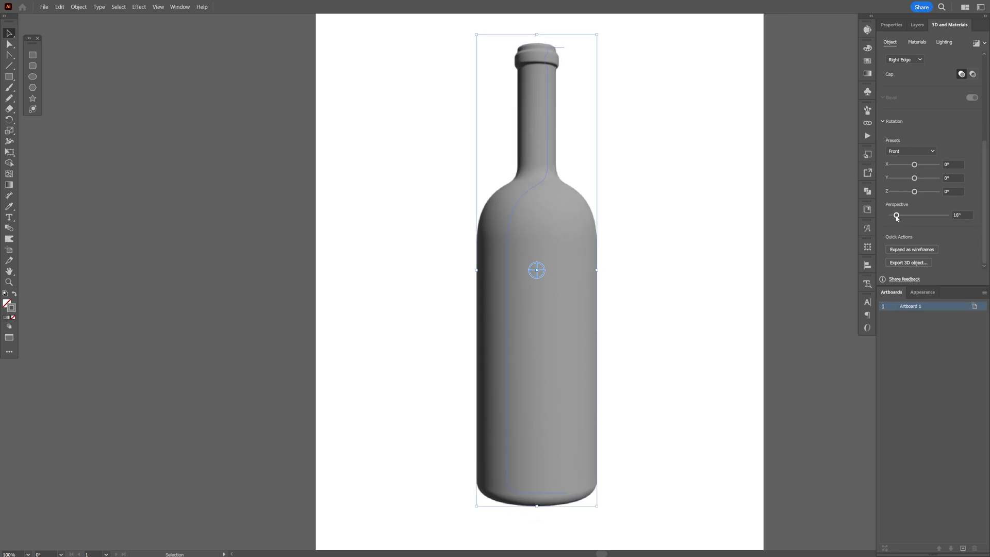
drag(914, 192, 916, 192)
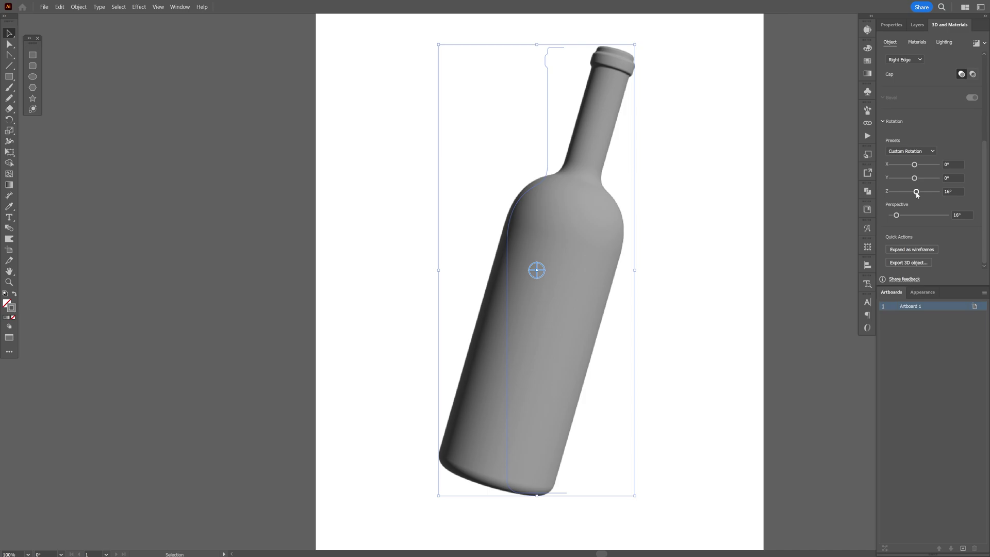
Step: Draw a white-filled rectangle with no stroke beside the bottle
click(761, 213)
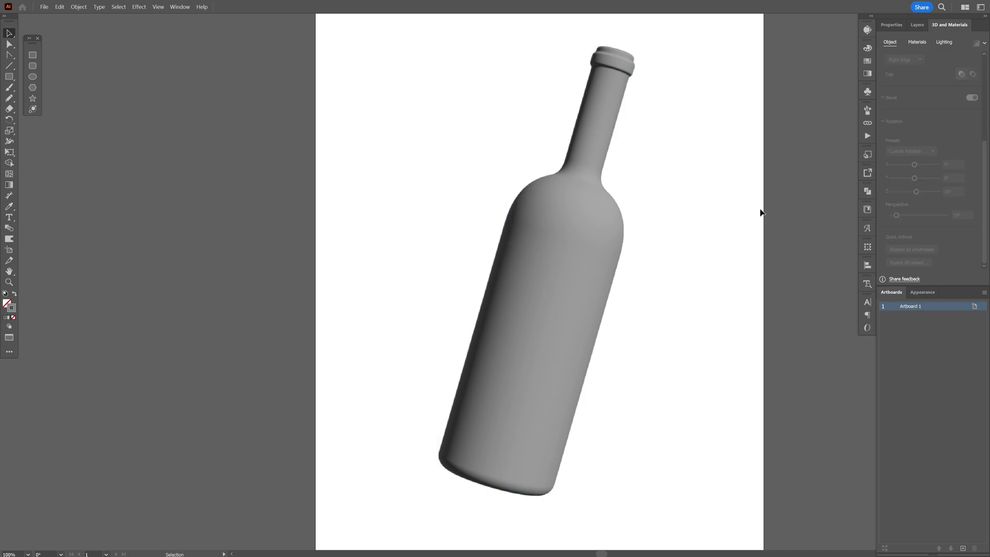
click(15, 295)
click(7, 305)
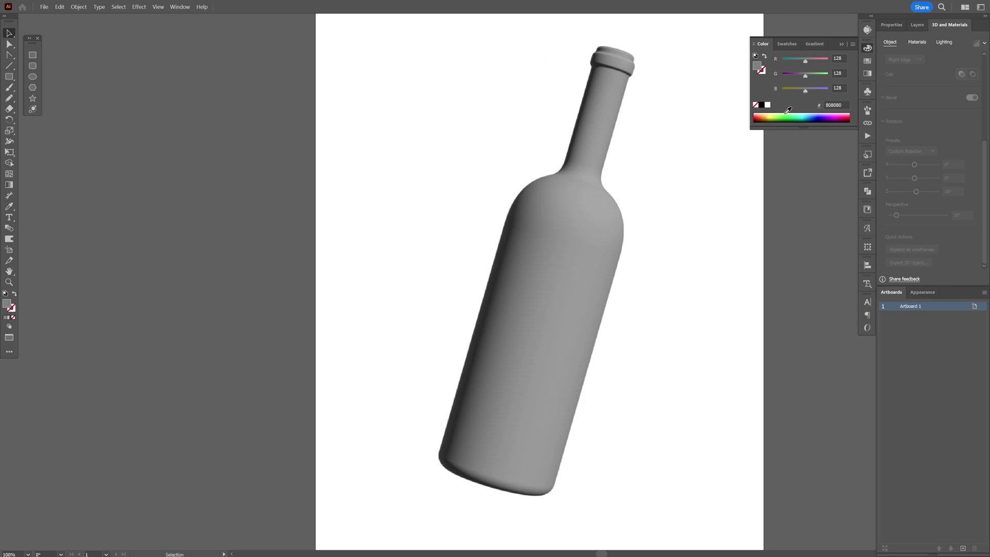
click(767, 106)
click(32, 56)
mouse_move(91, 102)
mouse_down()
mouse_move(241, 283)
mouse_move(236, 269)
mouse_up()
Step: Save the white rectangle as a New Symbol, then delete it from the artboard
key(v)
click(868, 92)
drag(177, 150, 827, 164)
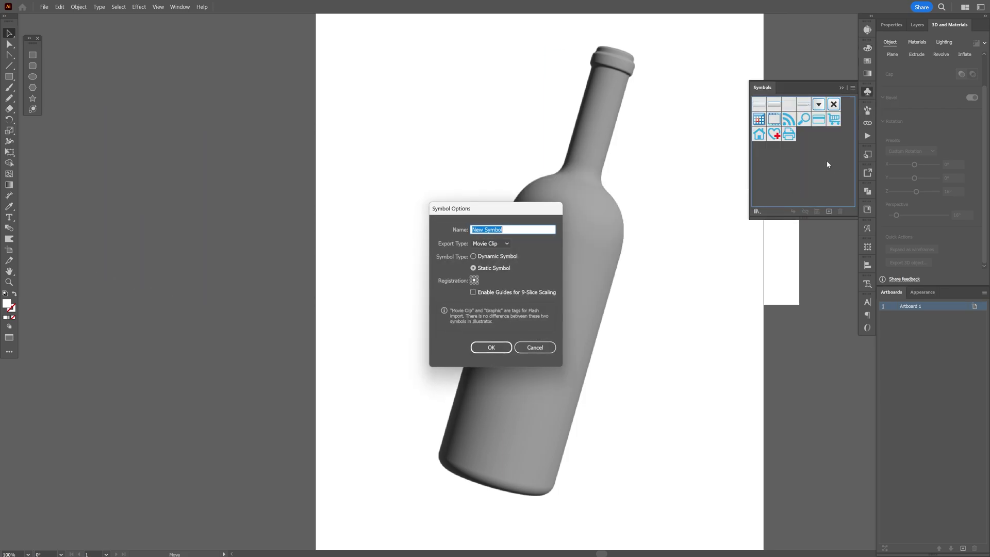
click(490, 347)
key(Delete)
click(578, 250)
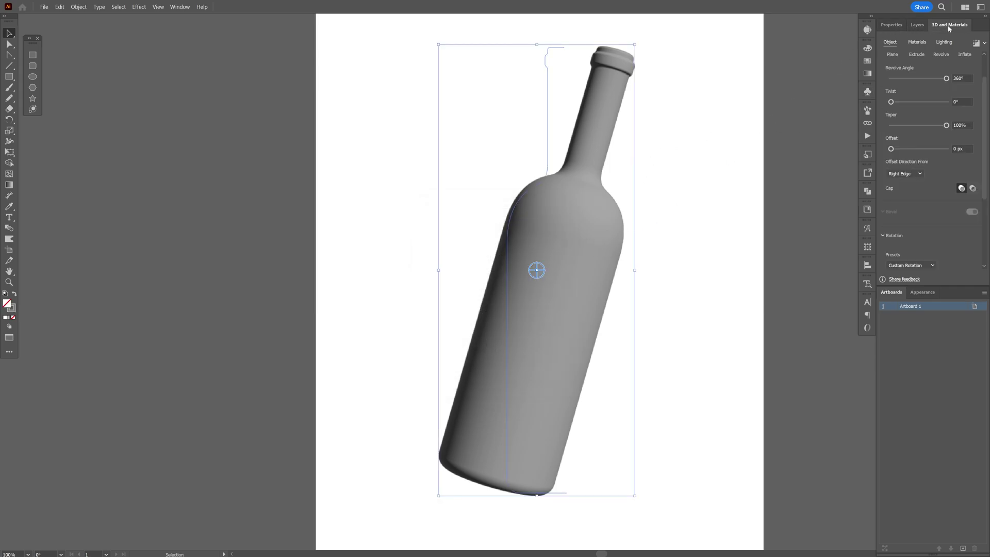
Step: Apply the white New Symbol graphic to the bottle and move the label lower on its body
click(918, 42)
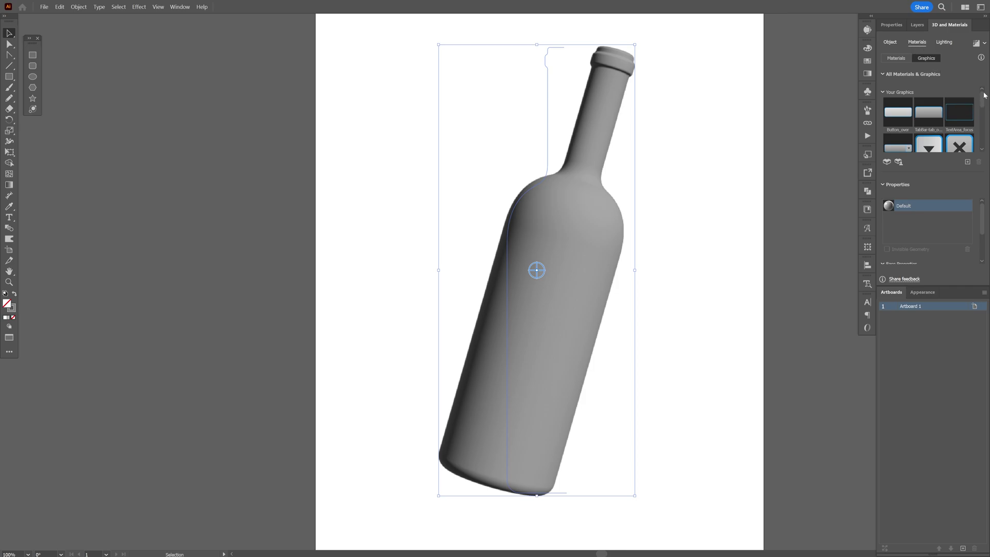
drag(983, 101, 983, 148)
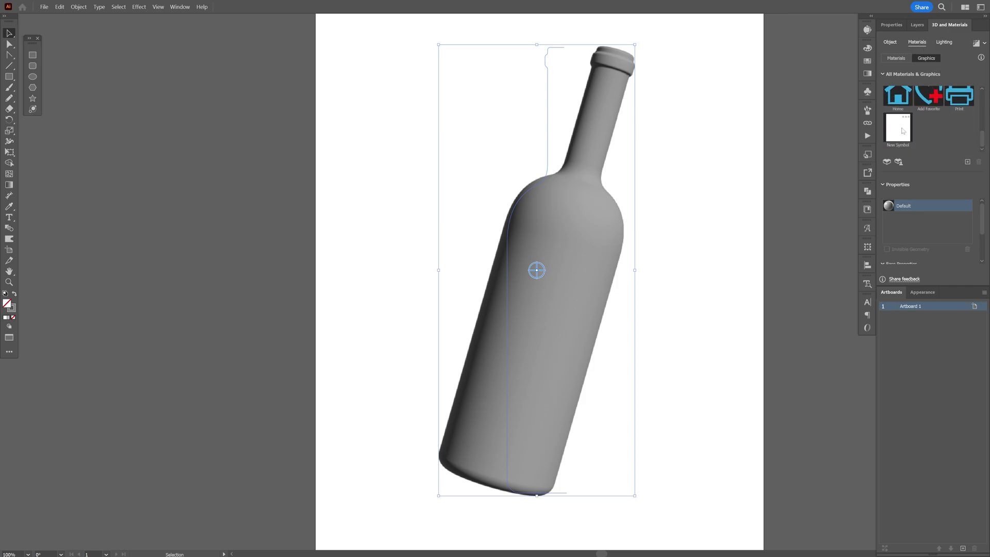
click(903, 131)
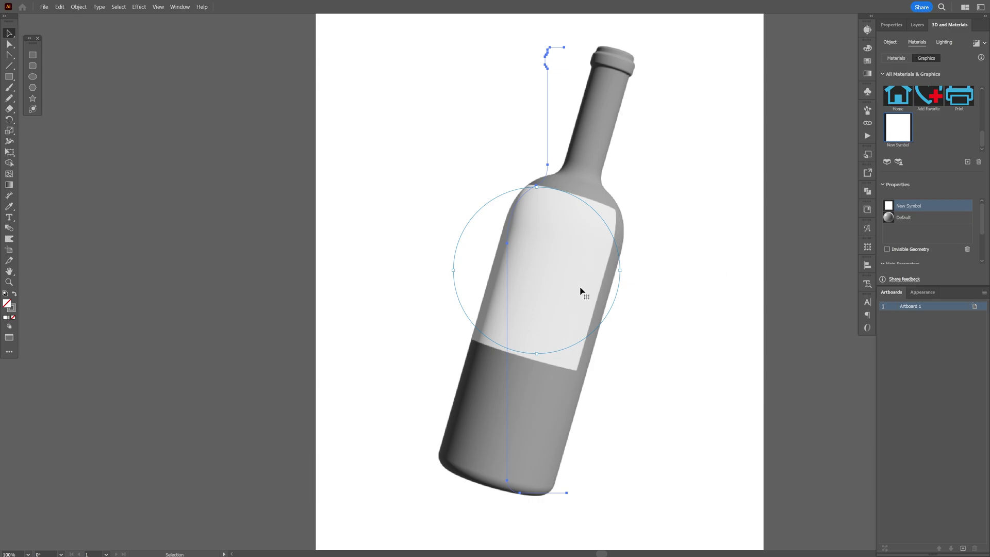
drag(581, 287, 526, 318)
Step: Move the labelled bottle slightly up and right with the whole artboard in view
key(ctrl+minus)
drag(489, 250, 488, 230)
drag(607, 272, 584, 286)
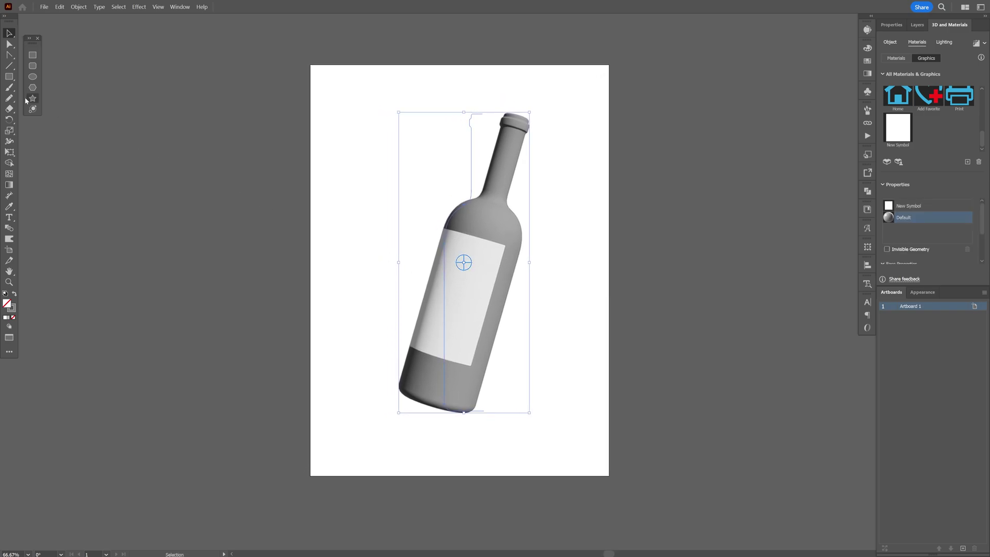
Step: Adjust the Pencil tool's Fidelity toward accurate in its options
click(10, 99)
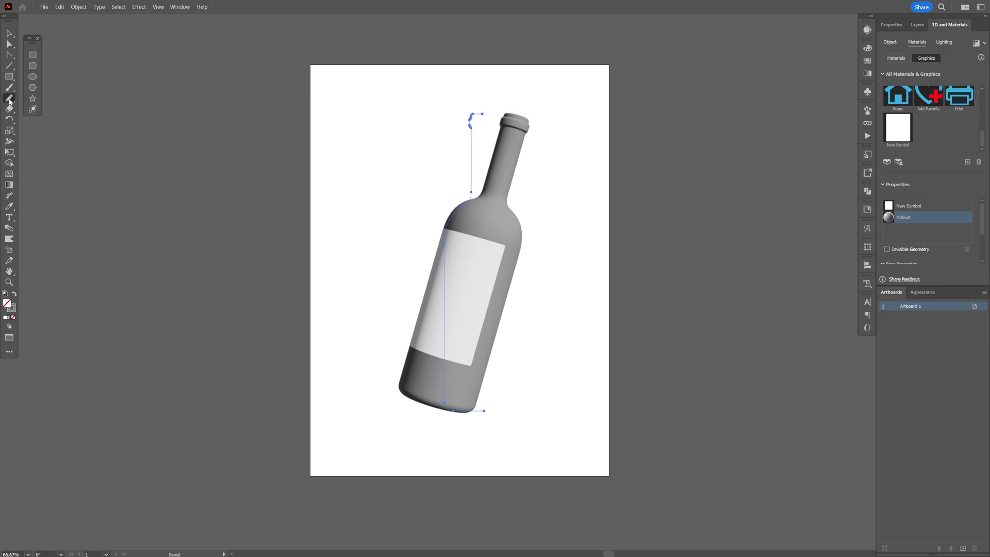
double_click(10, 99)
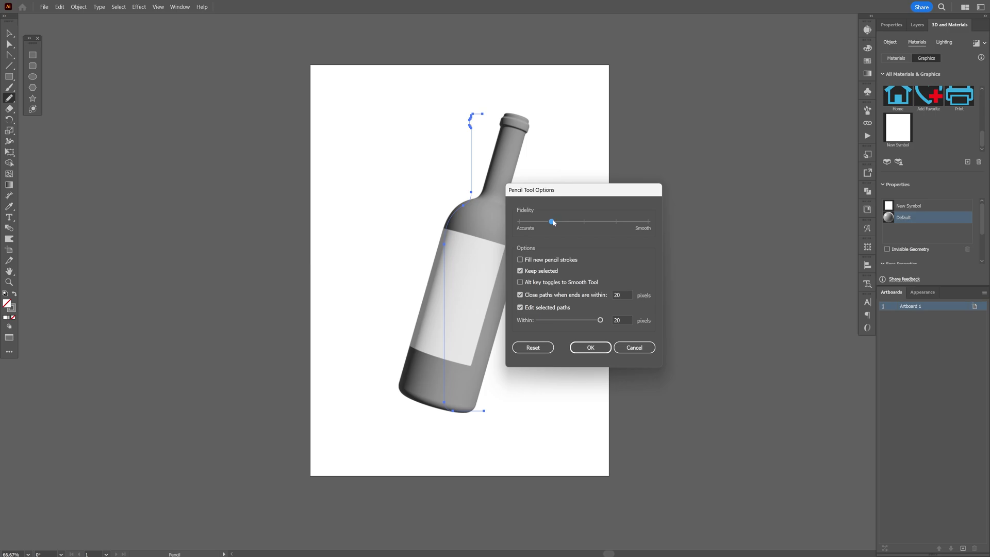
click(590, 346)
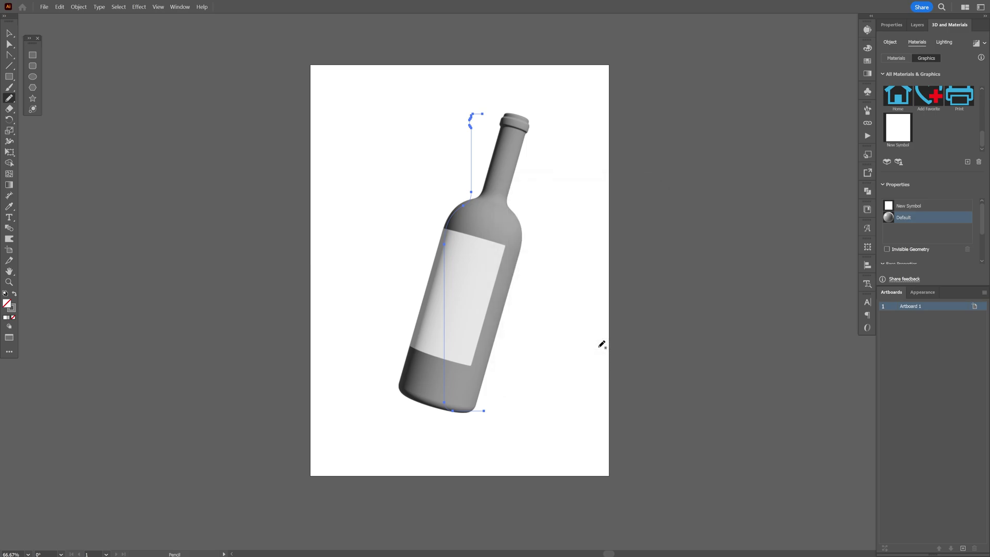
Step: Draw a wavy wood slab below the bottle and a shape right of its neck, filled grey
mouse_move(284, 416)
mouse_down()
mouse_move(447, 423)
mouse_move(527, 398)
mouse_move(653, 400)
mouse_move(665, 417)
mouse_move(668, 491)
mouse_move(352, 504)
mouse_move(294, 475)
mouse_move(283, 415)
mouse_up()
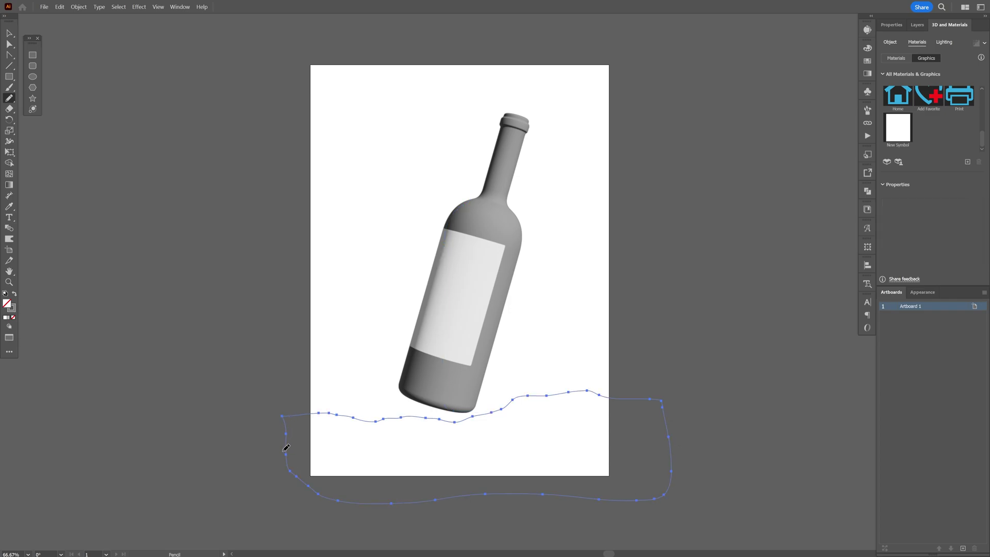
drag(579, 33, 517, 286)
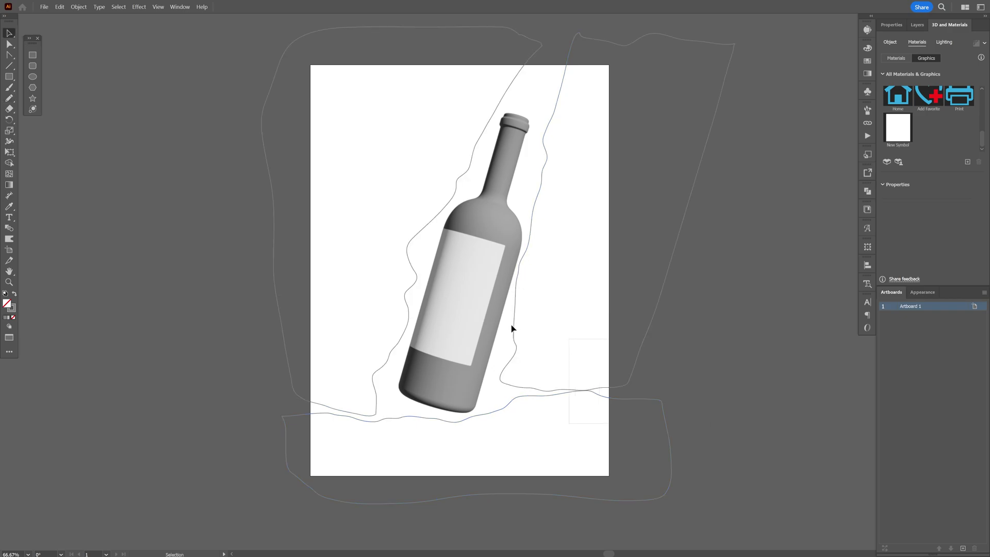
key(v)
key(ctrl+a)
key(shift+x)
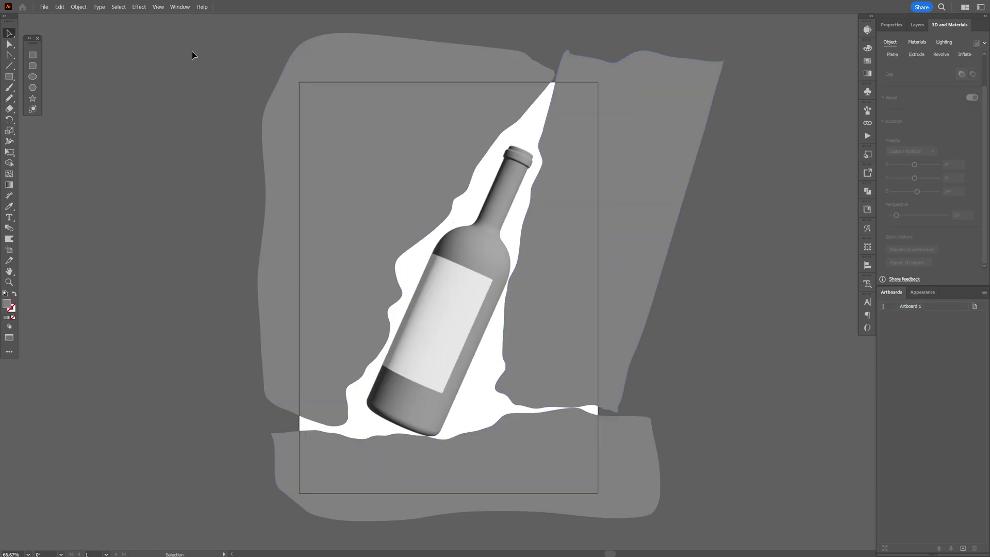
Step: Trim the view to the artboard and fill the selected wood shape with cyan
click(158, 7)
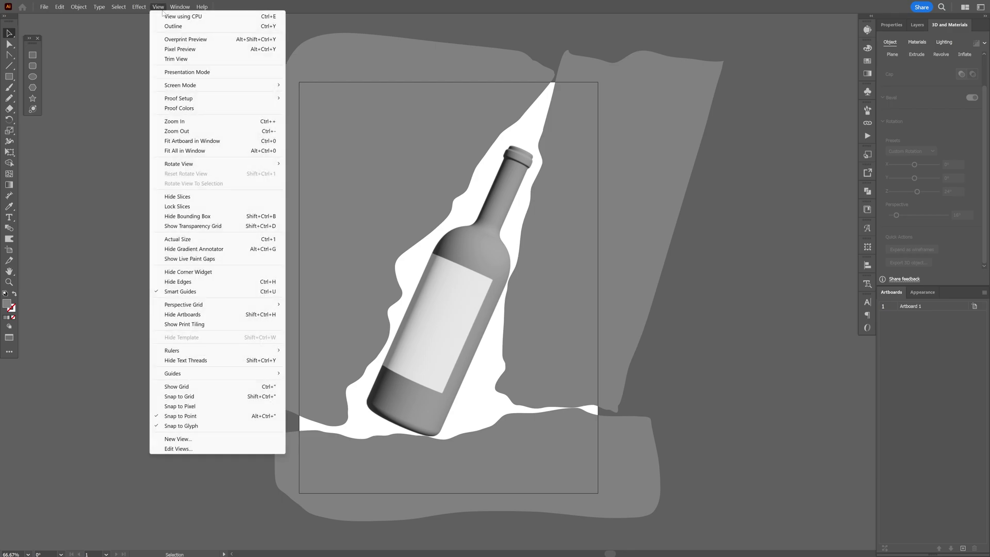
click(185, 59)
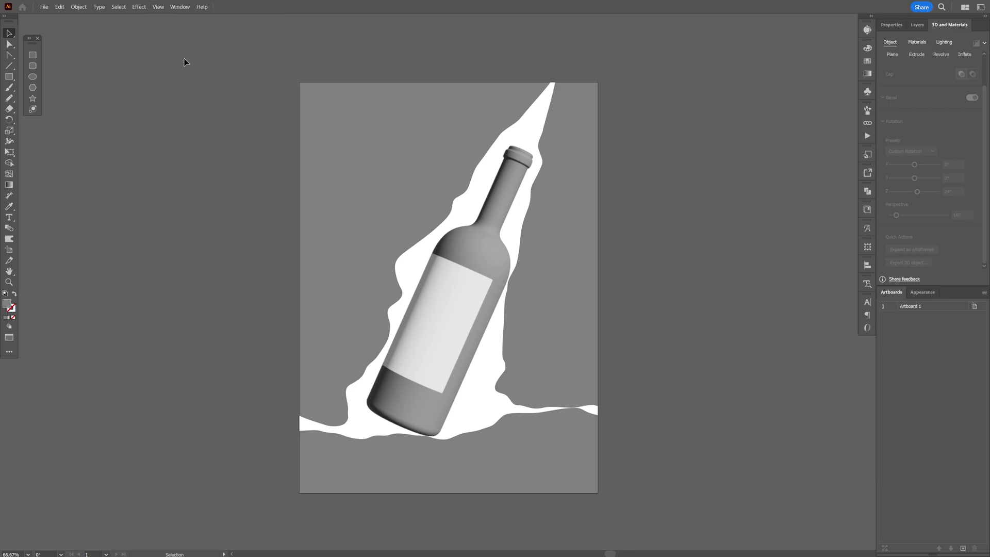
key(ctrl+a)
click(890, 25)
click(884, 141)
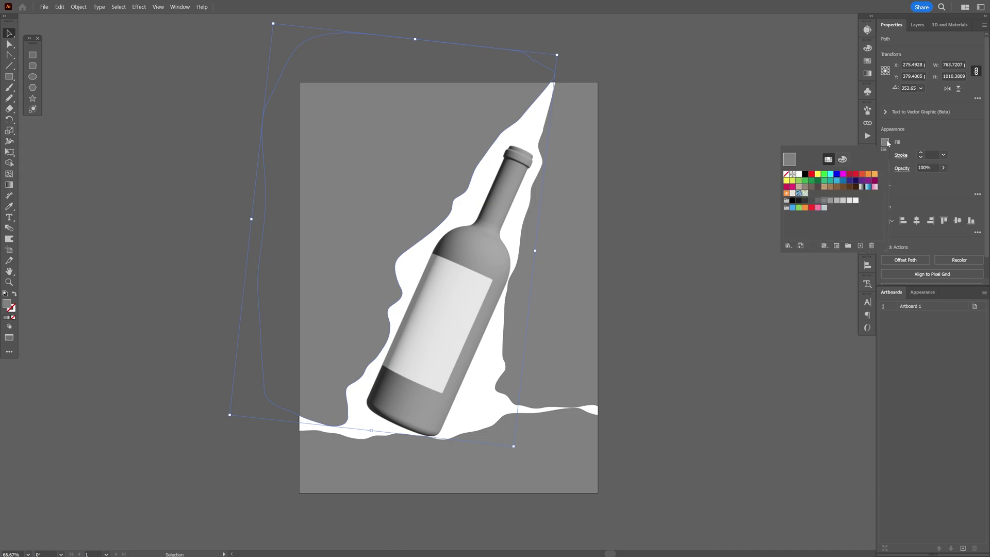
click(830, 178)
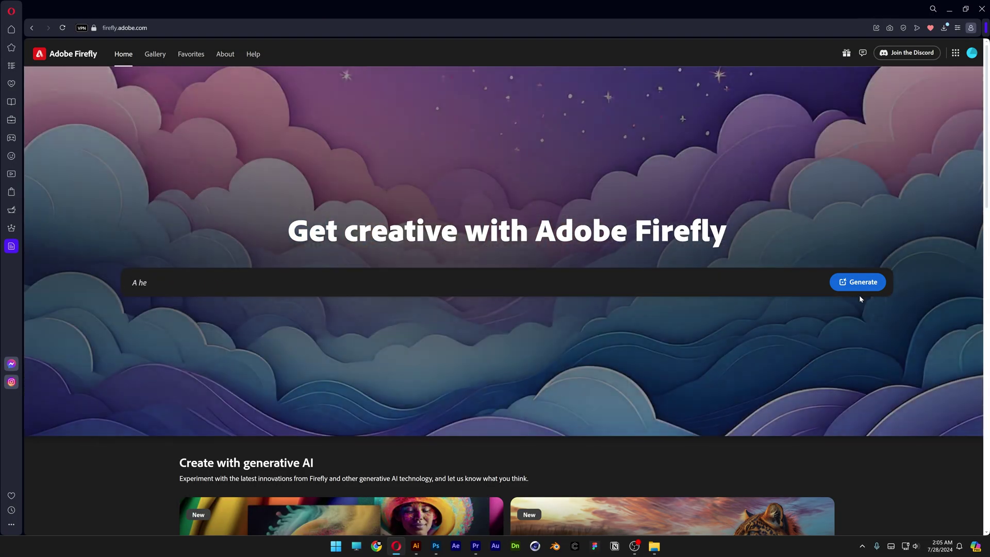
Step: Open Firefly's Text to image with the existing prompt and preset styles cleared
click(860, 284)
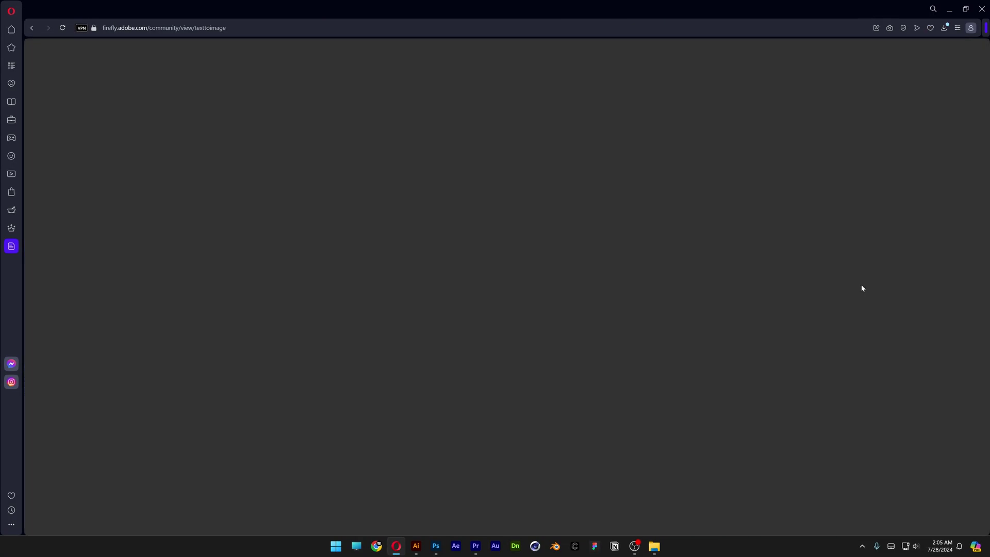
triple_click(325, 488)
click(208, 508)
click(209, 510)
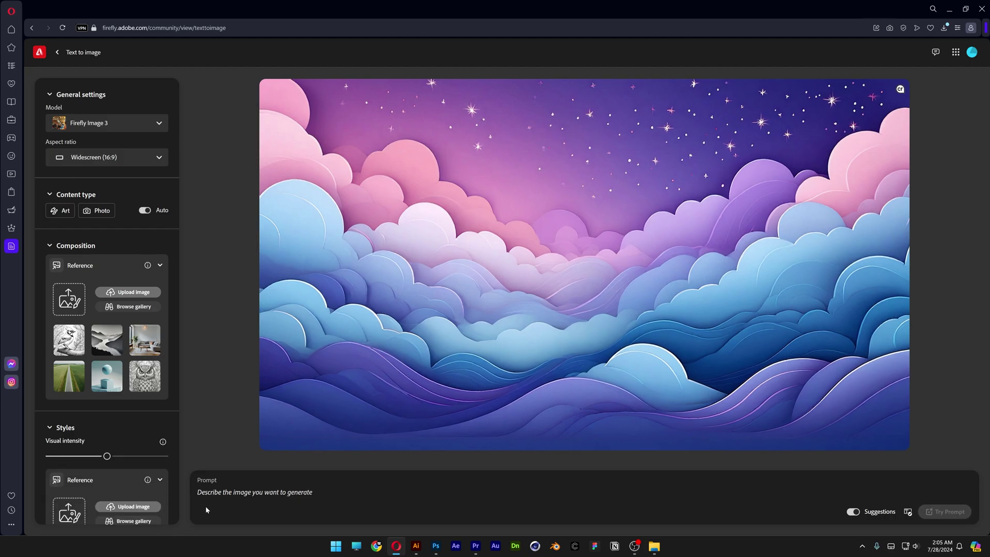
Step: Set the aspect ratio to Portrait (3:4) and the content type to Photo
click(100, 161)
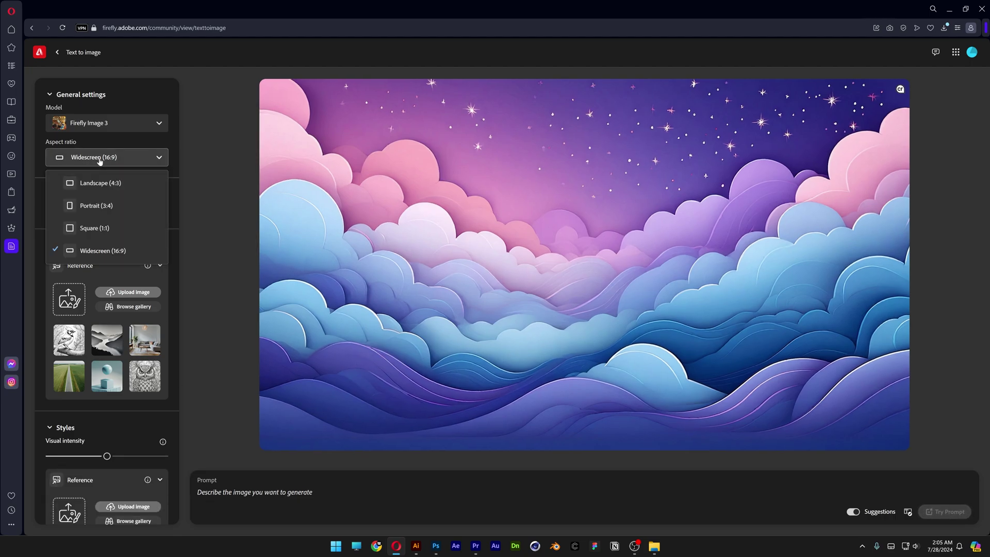
click(103, 205)
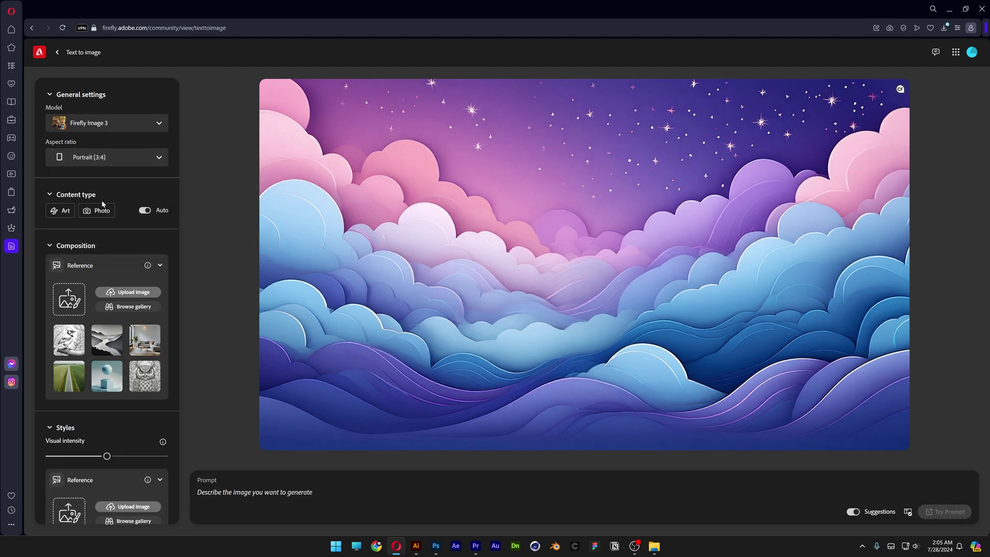
click(102, 208)
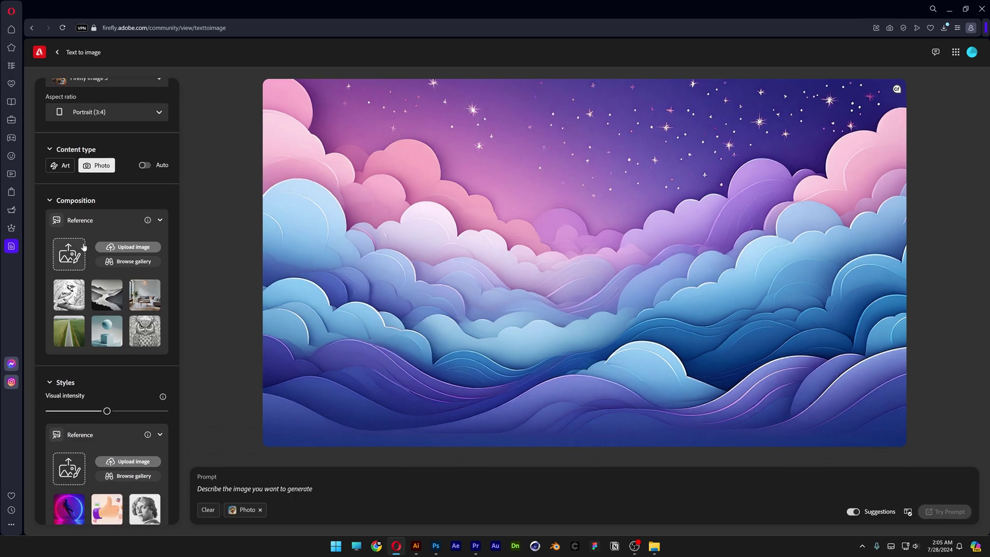
Step: Upload BM4_Render3-01 as the composition reference and raise its Strength to maximum
click(133, 248)
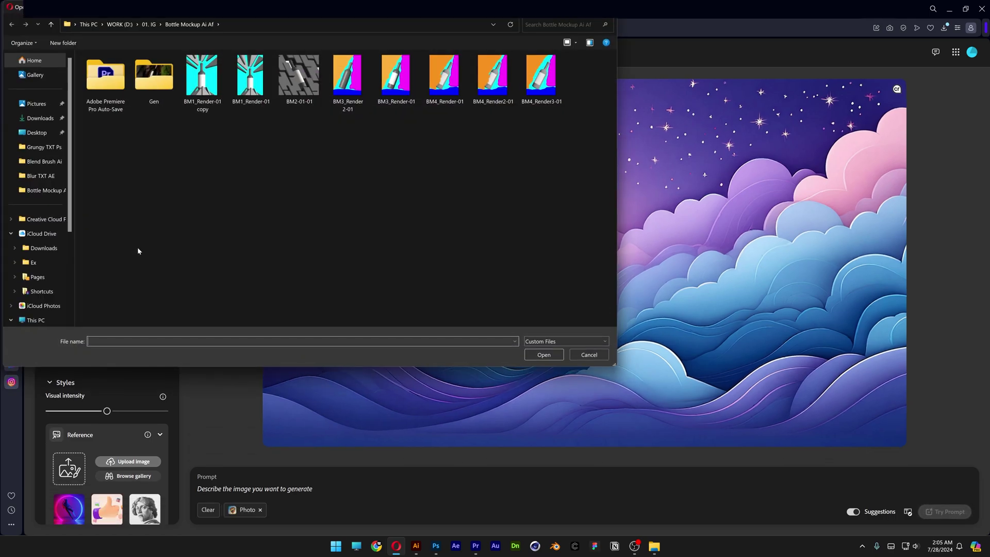
click(573, 42)
click(601, 27)
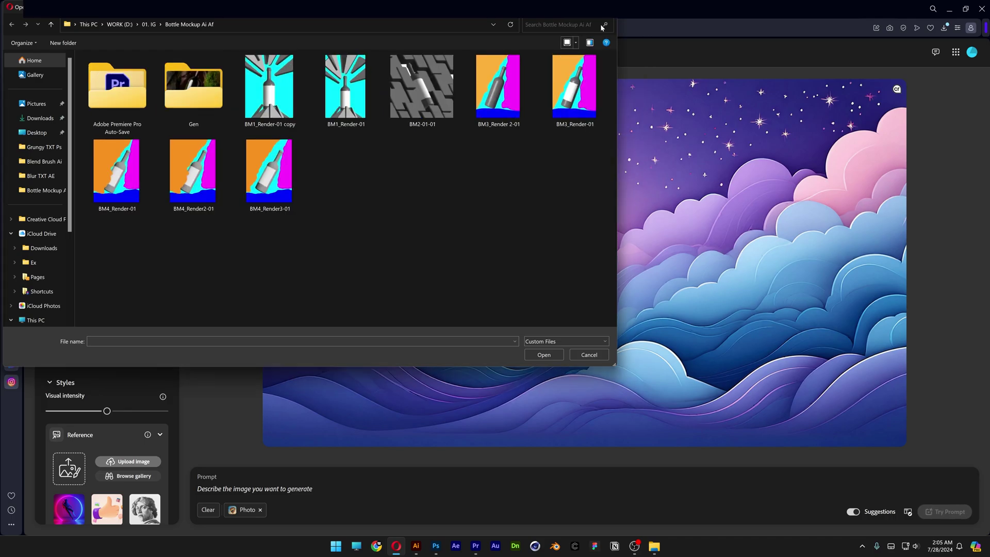
click(286, 186)
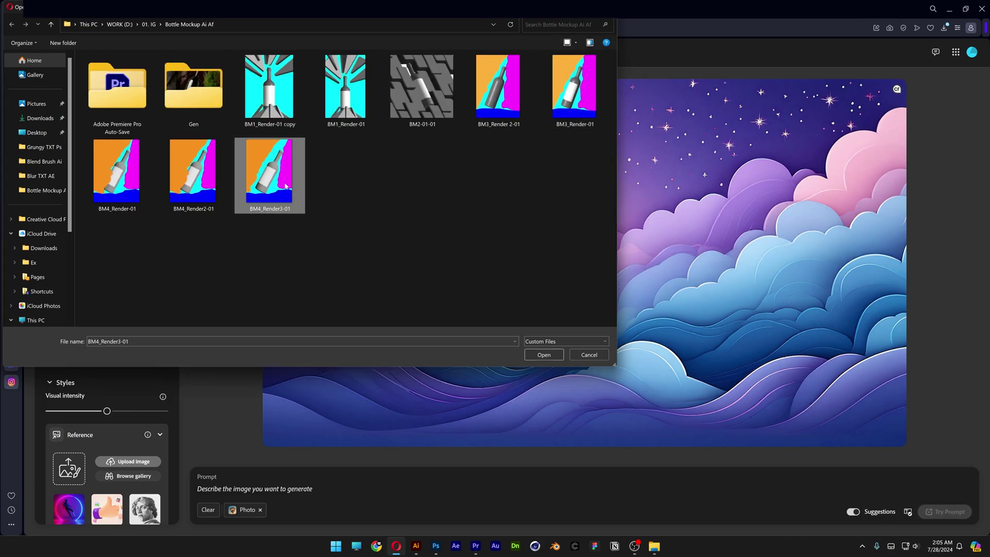
click(543, 355)
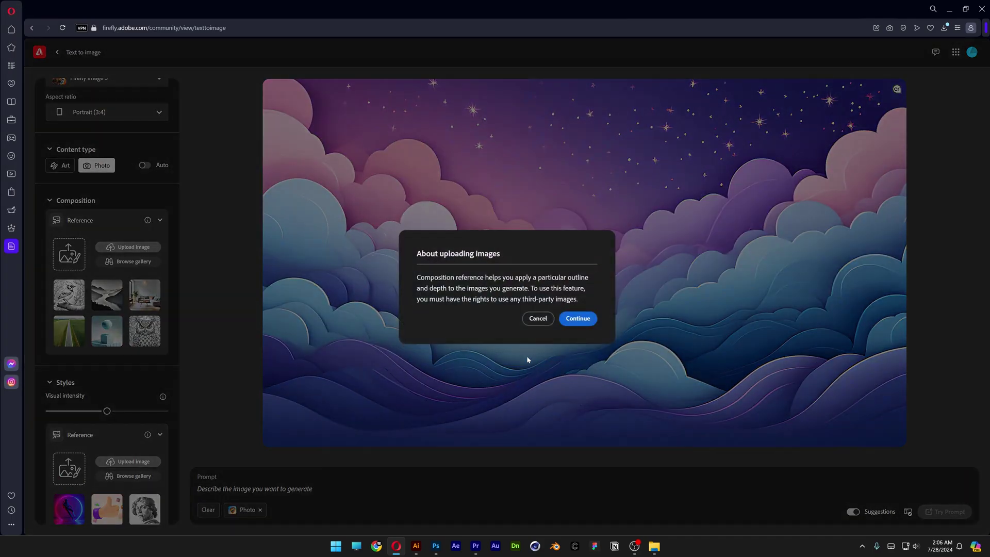
click(575, 318)
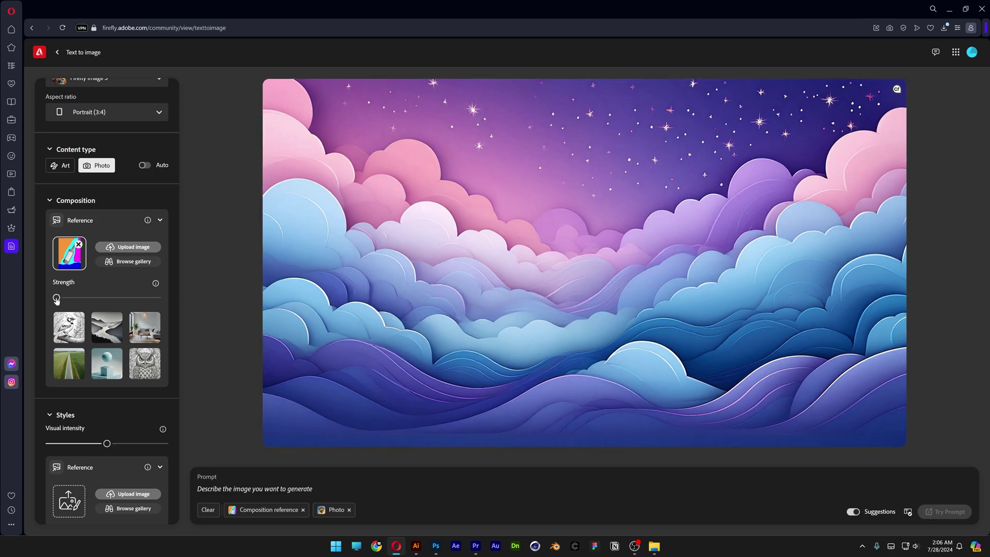
drag(117, 299, 161, 302)
Step: Apply the Hyper realistic effect, Warm tone colour and Studio light lighting
scroll(160, 304, down, 7)
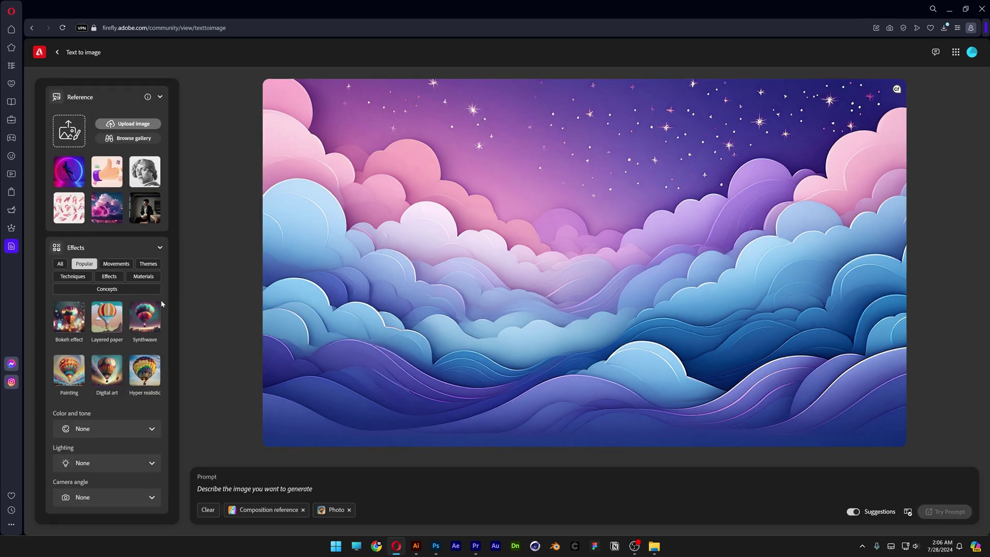
click(149, 370)
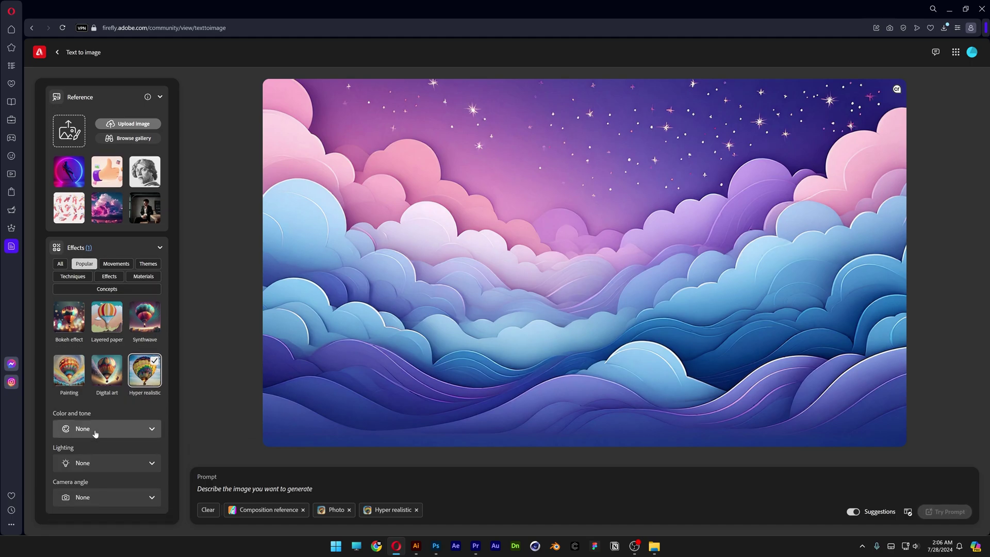
click(95, 434)
click(108, 404)
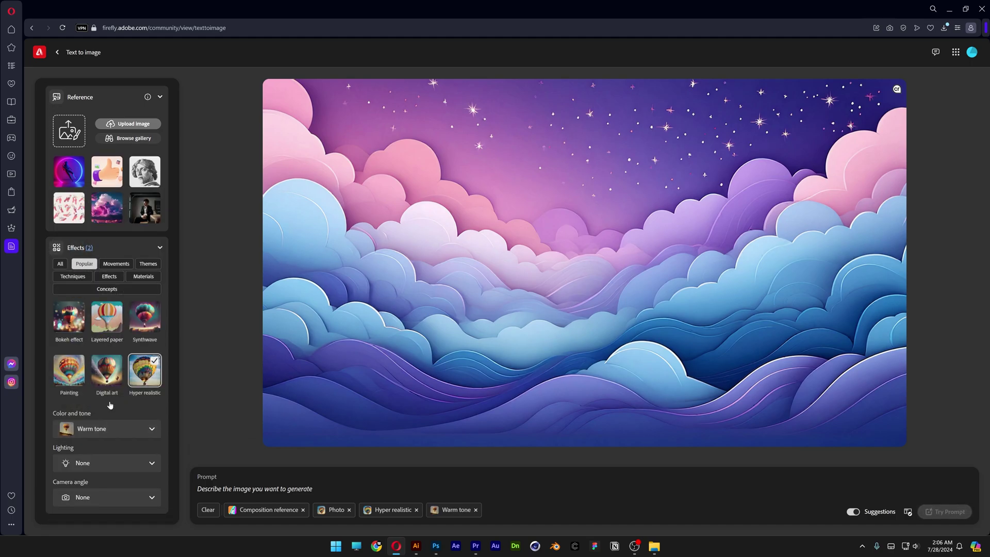
click(95, 464)
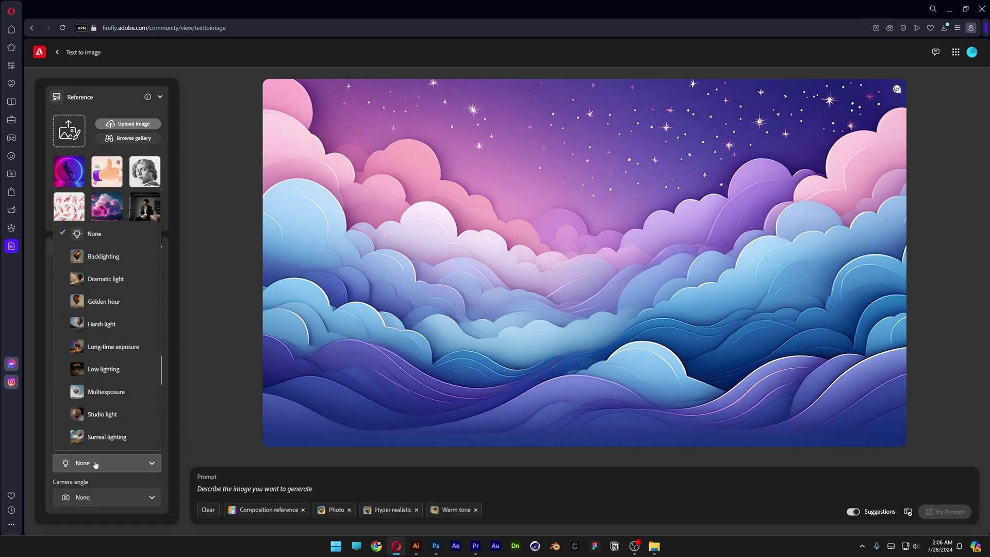
click(109, 420)
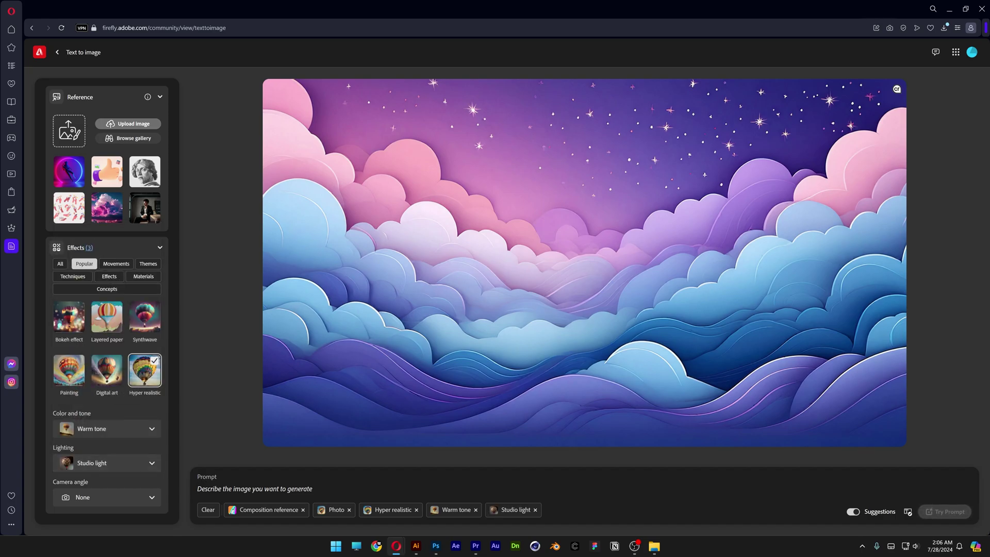
Step: Generate images from 'bottle of wine with brown cracked wood' and browse the results enlarged
text(bottle of wine with b)
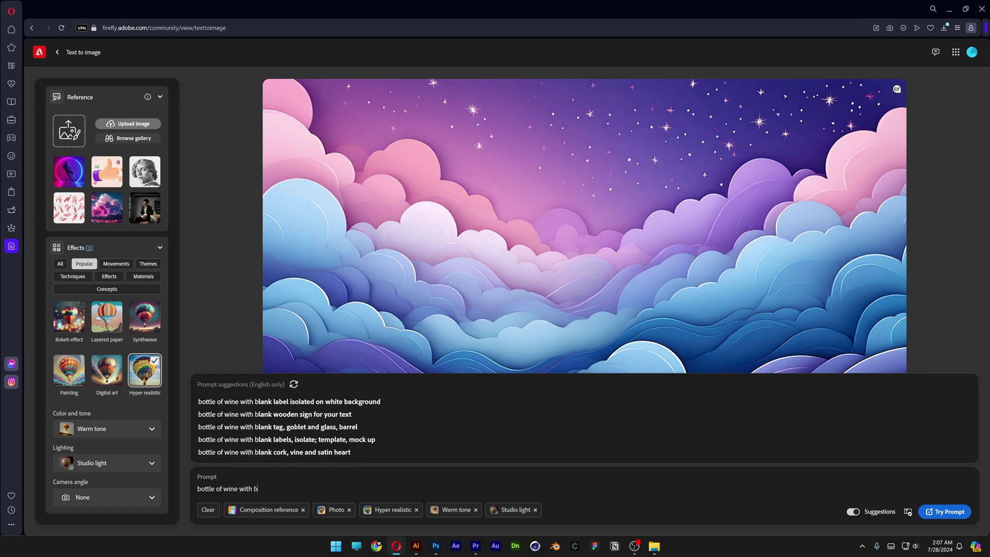
text(rown cracked wood)
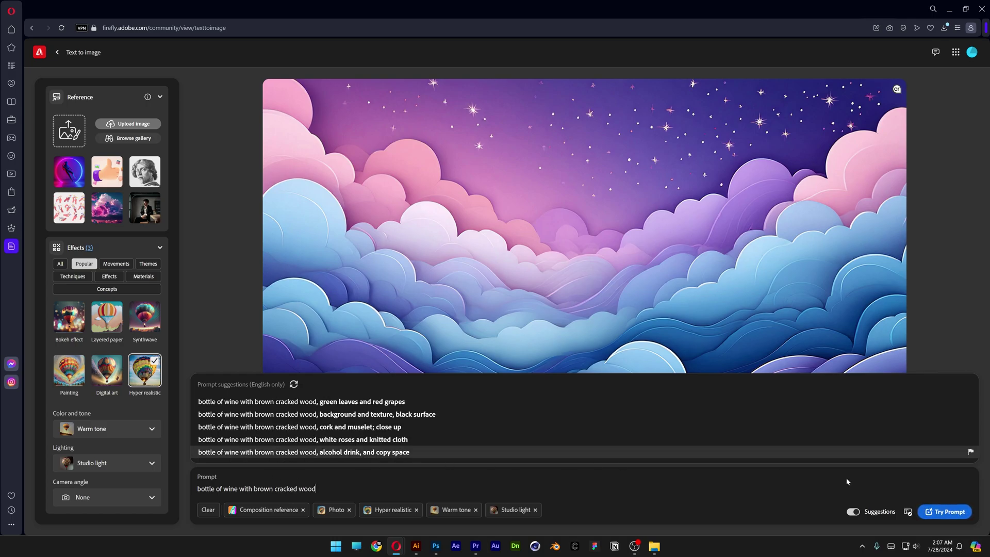
click(947, 516)
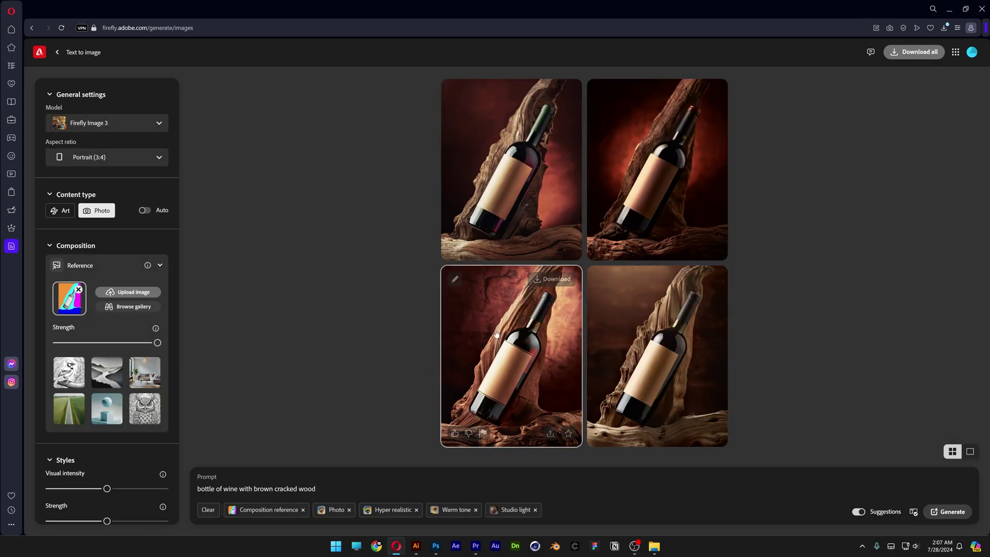
click(510, 201)
click(315, 291)
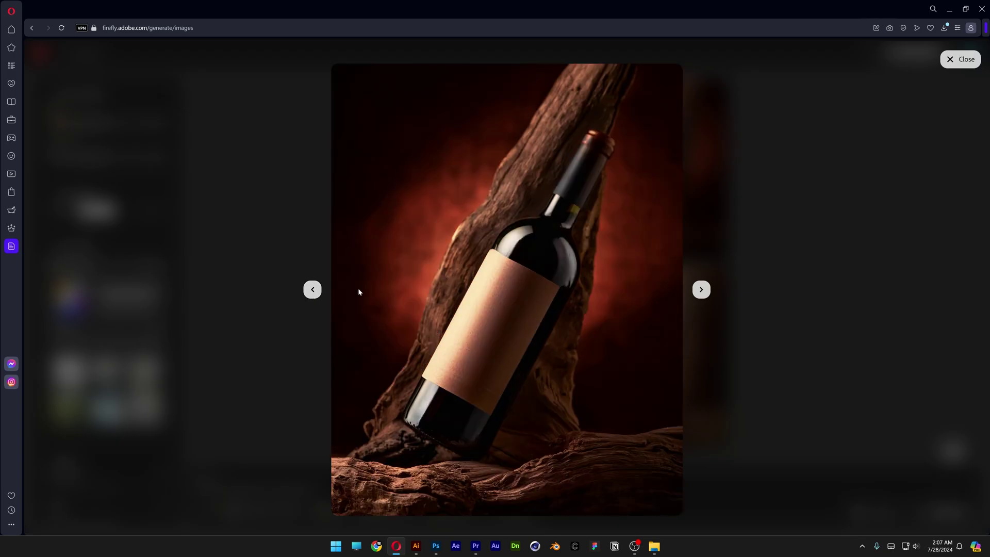
click(313, 290)
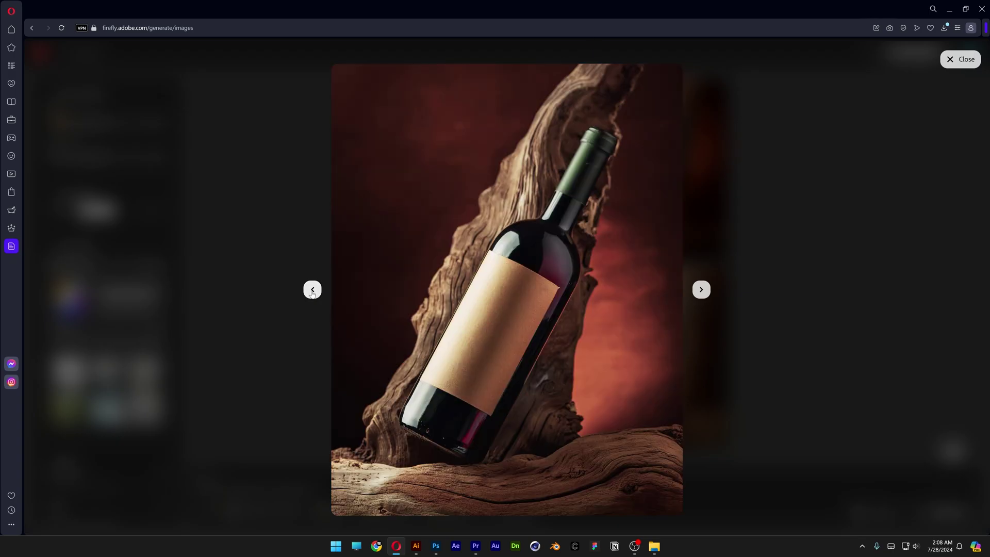
click(759, 223)
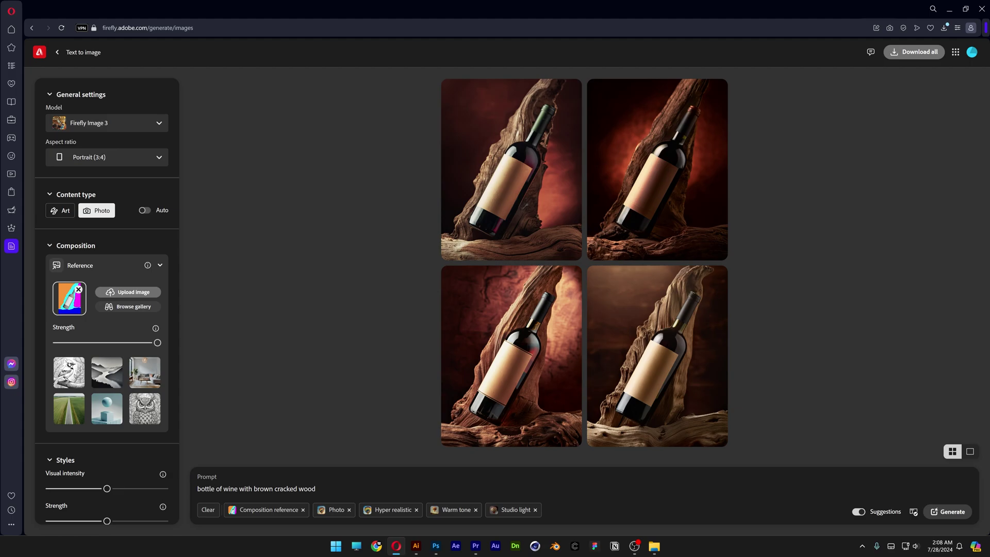
click(239, 488)
Step: Regenerate with 'surrounded' added to the prompt and download the bottom-left result
text(surrounded)
key(Return)
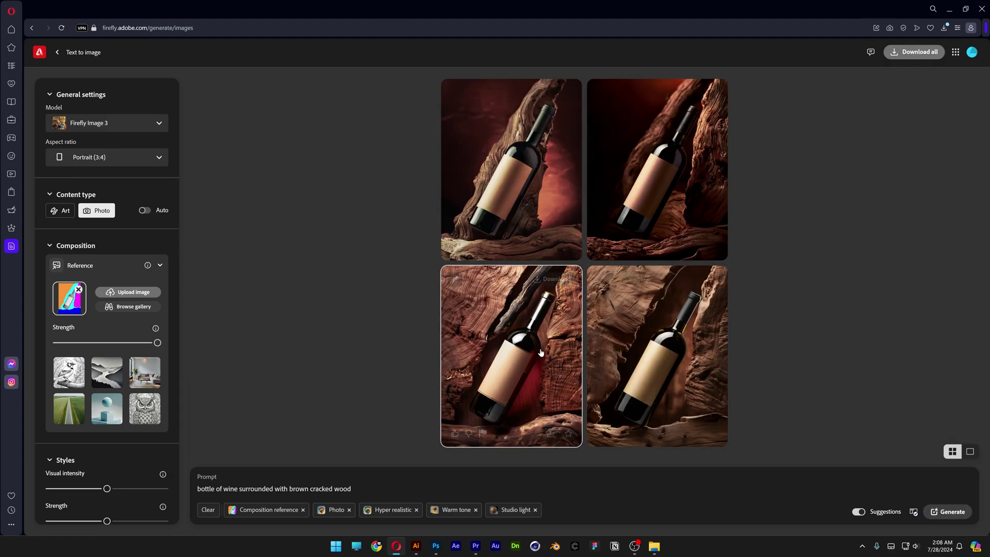
click(540, 352)
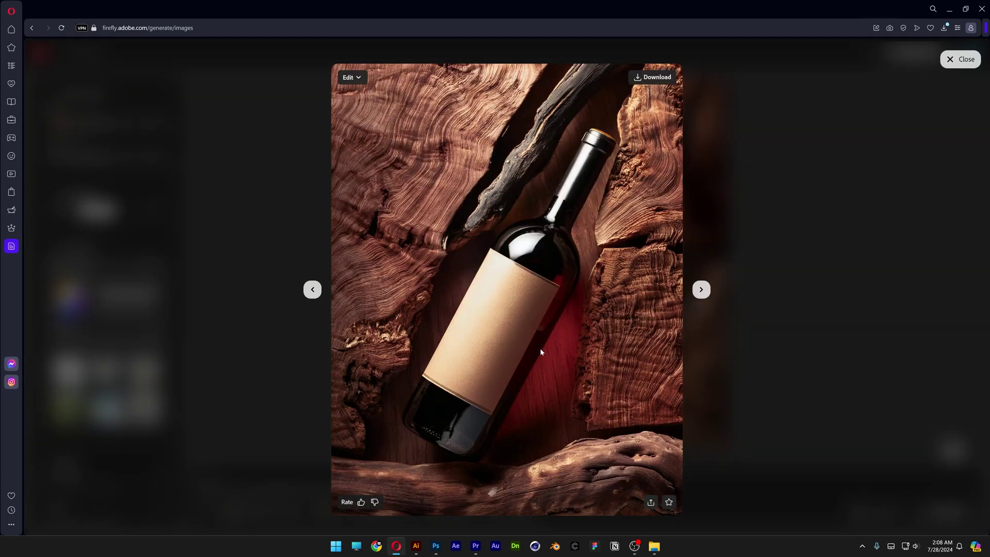
click(652, 76)
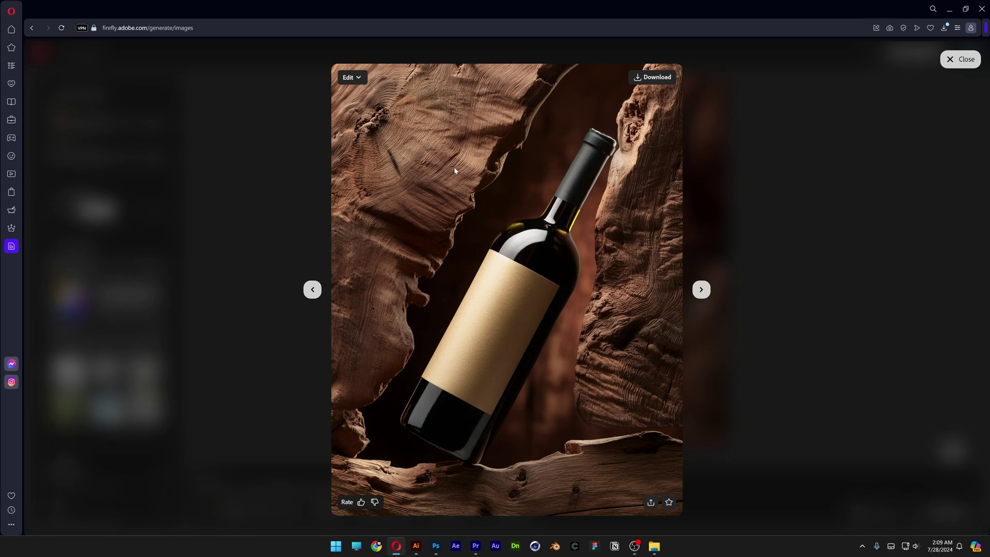
Step: Use the downloaded image as the style reference and generate new images
click(358, 78)
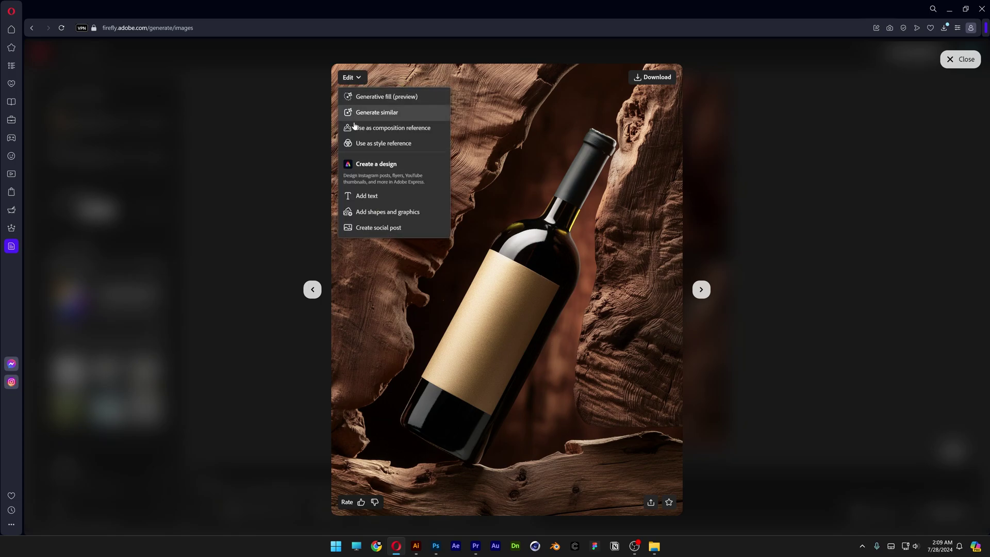
click(404, 144)
click(952, 512)
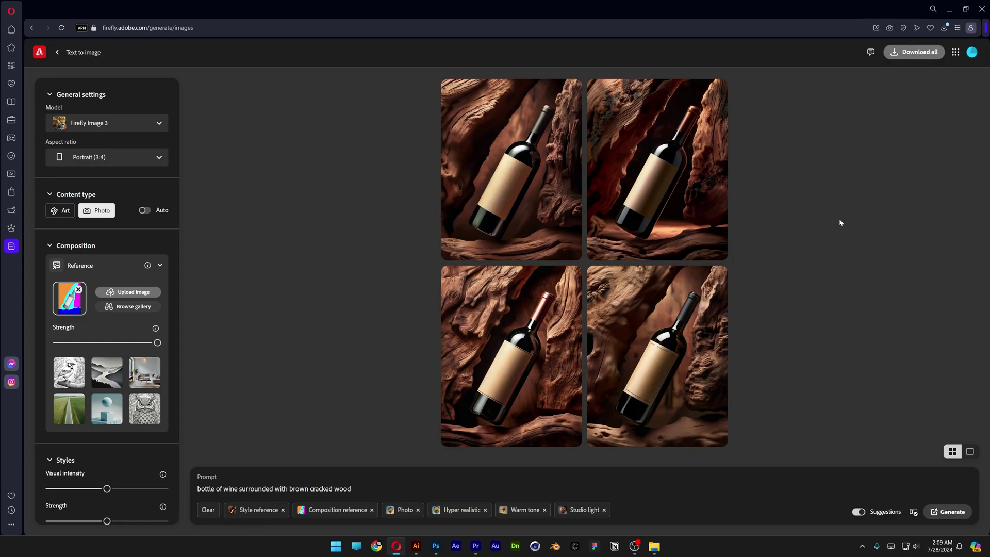
Step: Download one style-referenced bottle image from the viewer, then generate another set of four
click(498, 182)
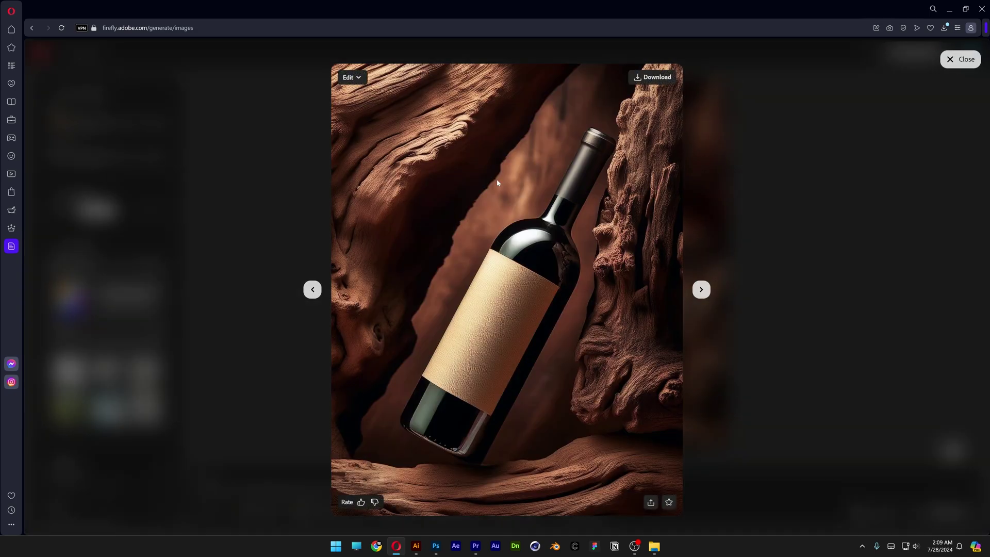
key(Right)
click(653, 78)
key(Right)
key(Escape)
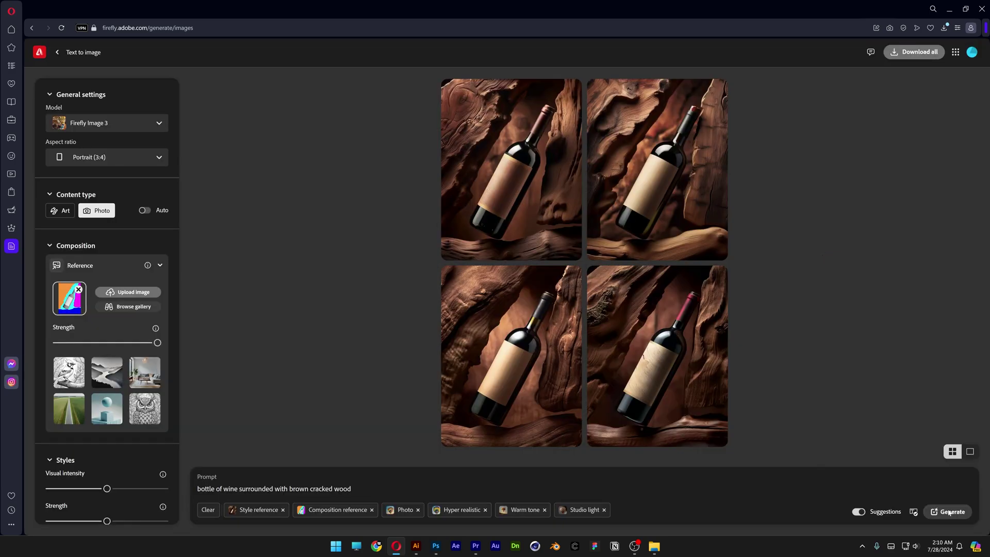
click(950, 511)
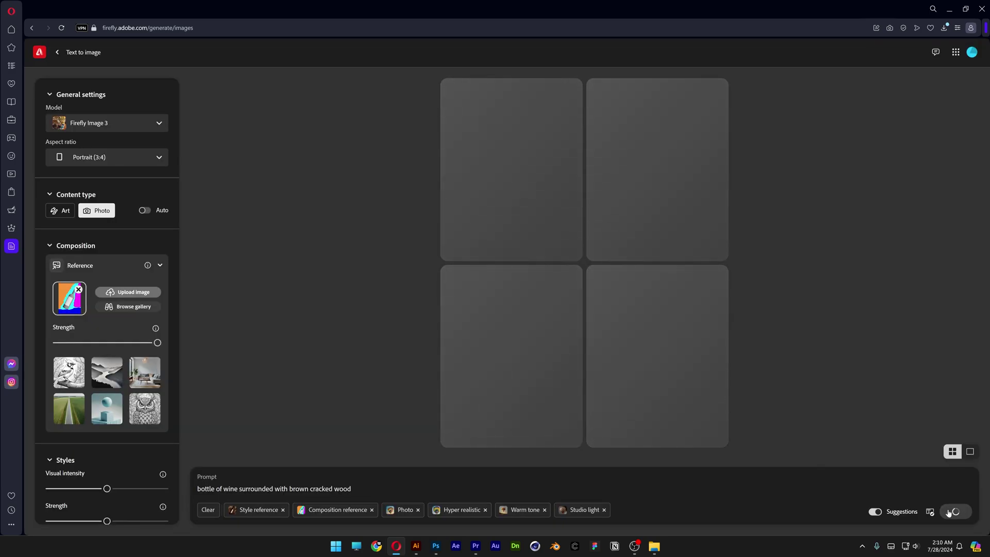